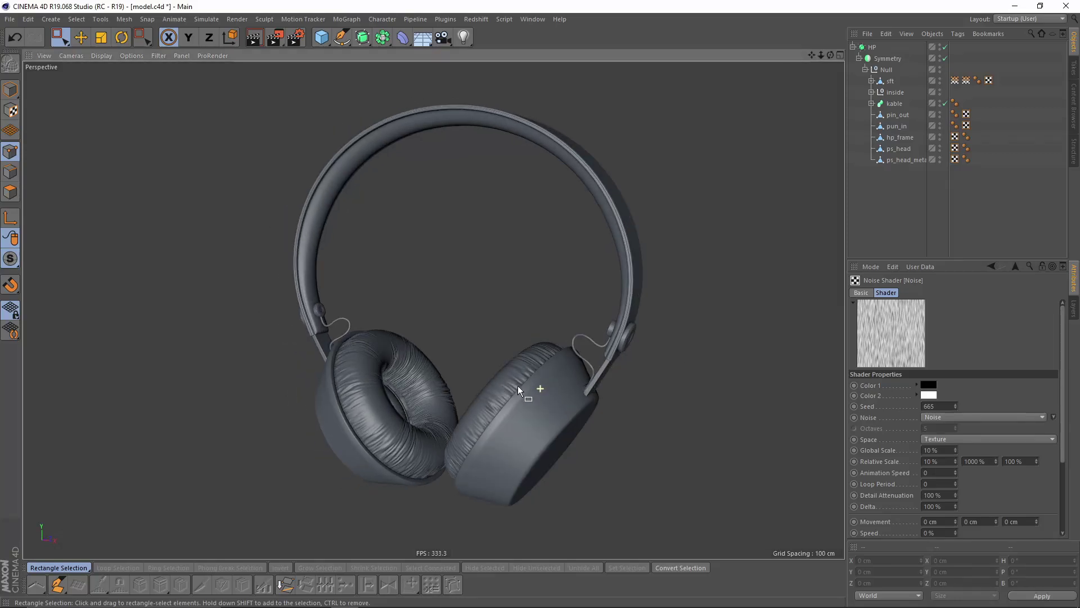
- Inspect the headphones' wrinkled ear cushions and open the noise shader of the sft object's first Displacer
right_click_drag(438, 327, 480, 347, "alt")
middle_click_drag(479, 346, 456, 332, "alt")
left_click_drag(399, 320, 358, 252, "alt")
left_click_drag(344, 303, 370, 273, "alt")
left_click_drag(323, 312, 366, 307, "alt")
scroll(422, 298, "up", 2)
left_click(872, 80)
left_click(904, 92)
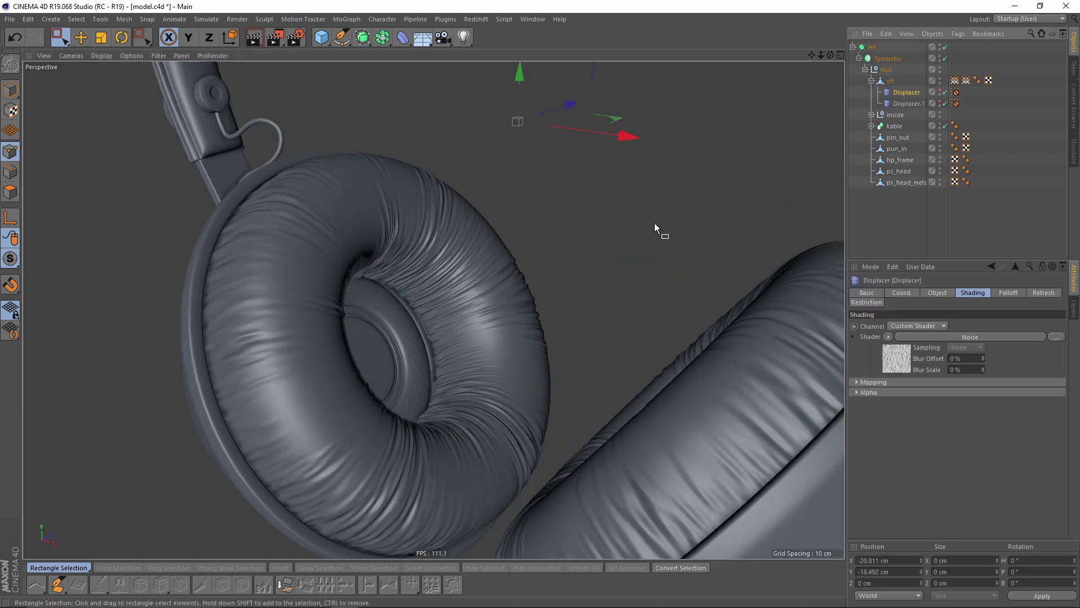
left_click_drag(468, 307, 485, 292, "alt")
left_click(896, 360)
- Try global scales of 100%, 1% and 1000% on the Displacer's noise shader, undoing the changes
double_click(939, 450)
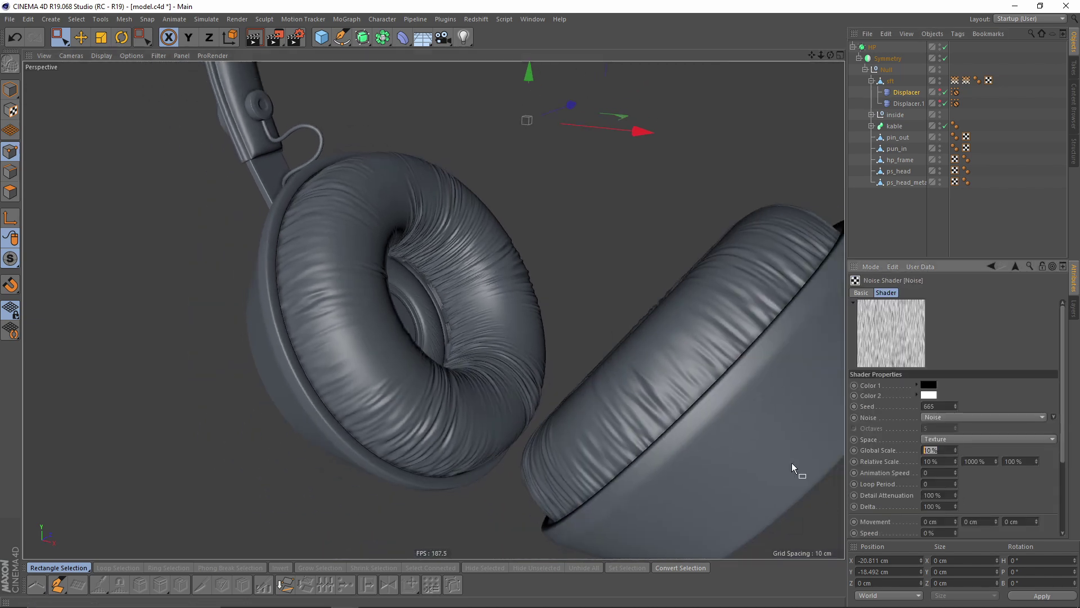
type("100")
key("Return")
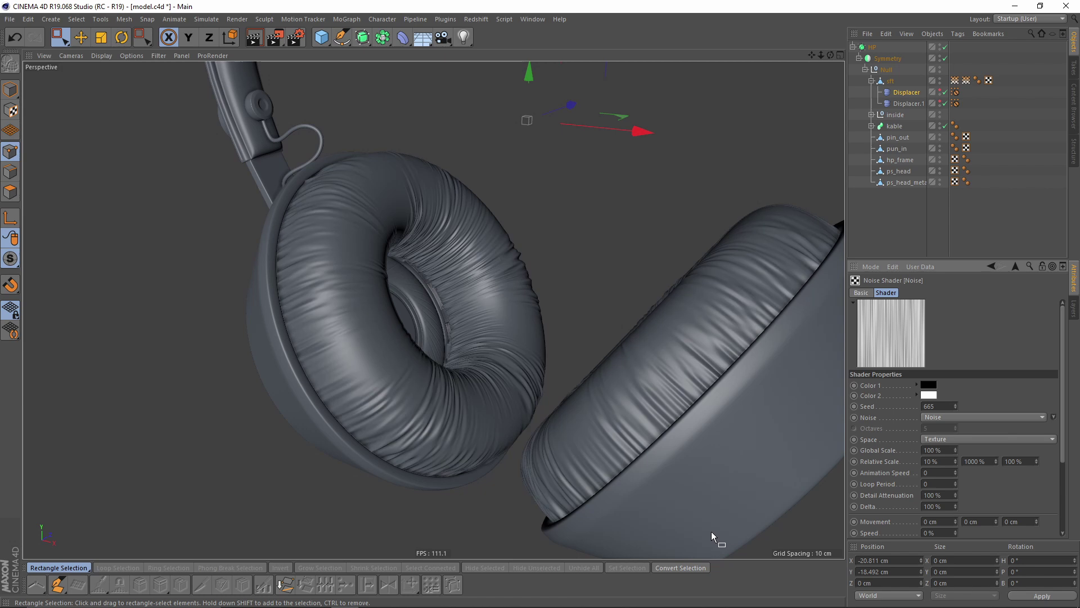
type("1")
key("Return")
type("1000")
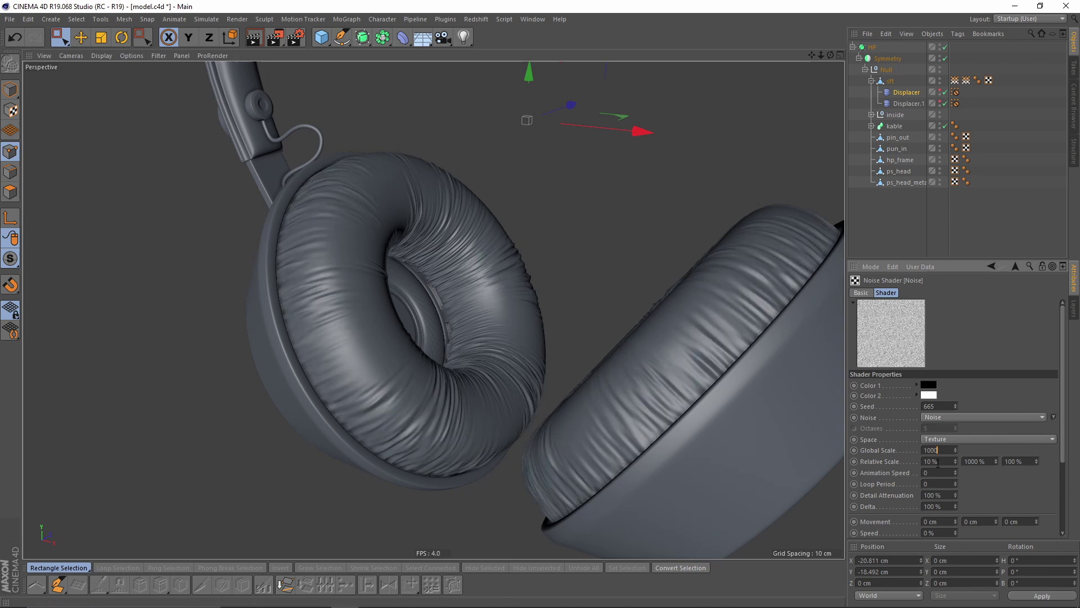
key("Return")
left_click_drag(509, 368, 549, 400, "alt")
key("ctrl+z")
key("ctrl+z")
key("ctrl+z")
- Hide the existing ear cushion object sft and expand it to show its Displacers
scroll(544, 316, "down", 5)
middle_click_drag(525, 302, 497, 345, "alt")
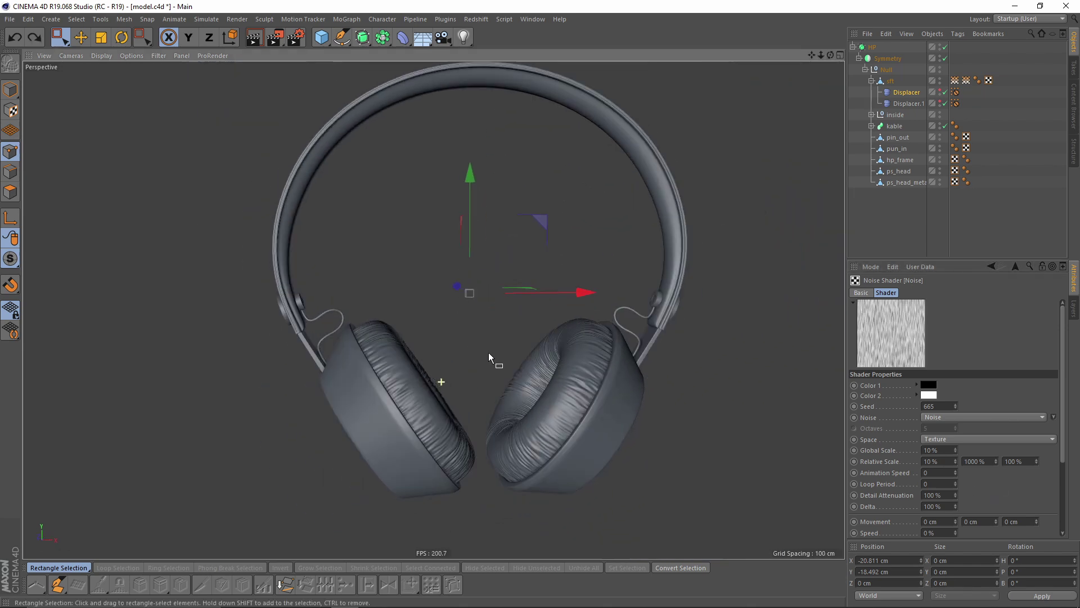
left_click_drag(498, 345, 376, 372, "alt")
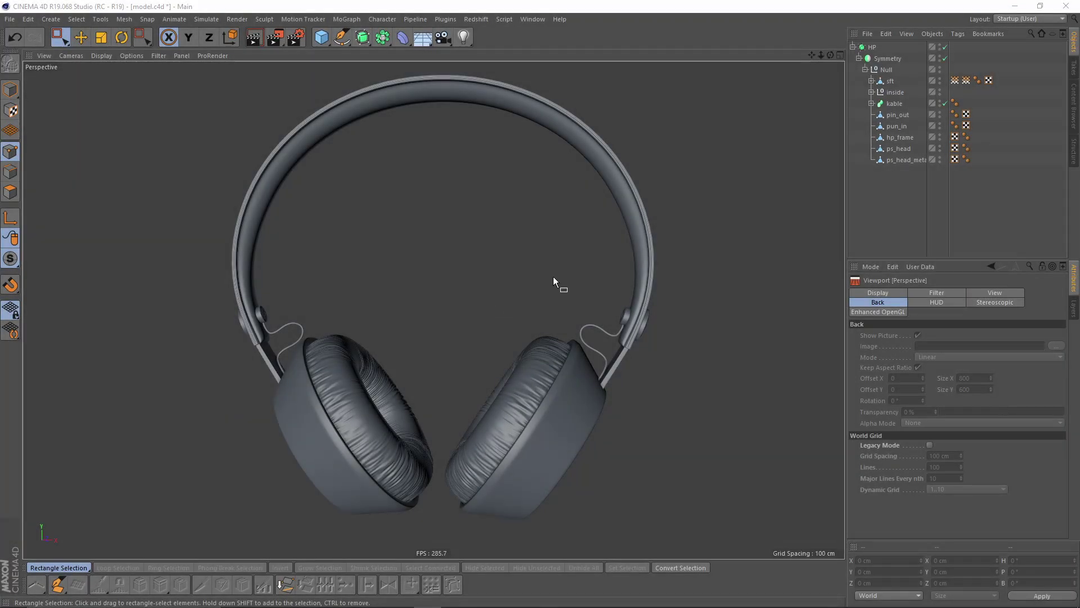
left_click_drag(554, 282, 718, 193, "alt")
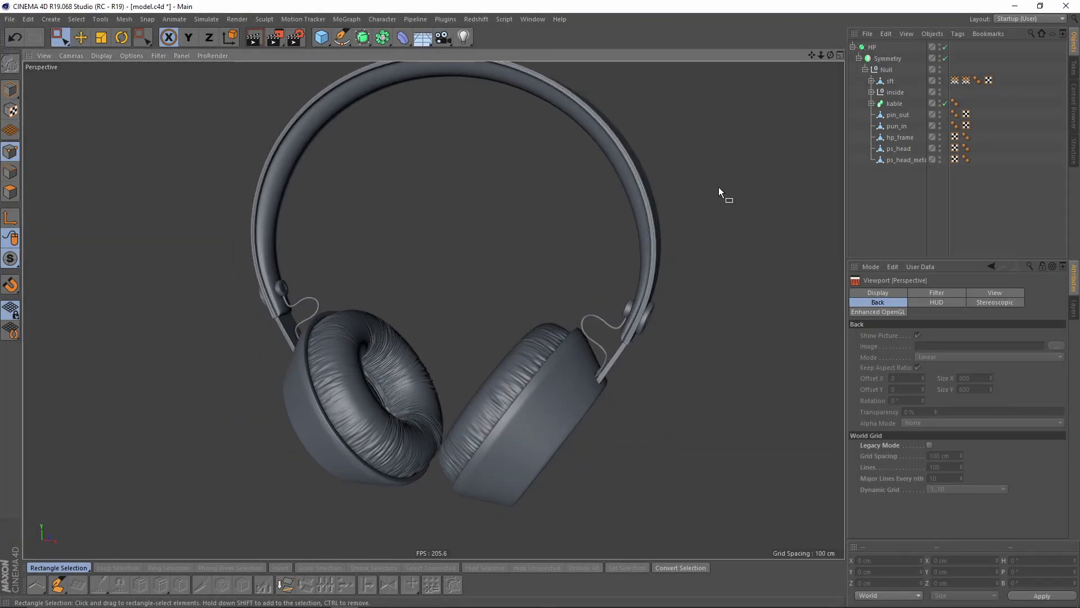
left_click(871, 81)
double_click(940, 81, "alt")
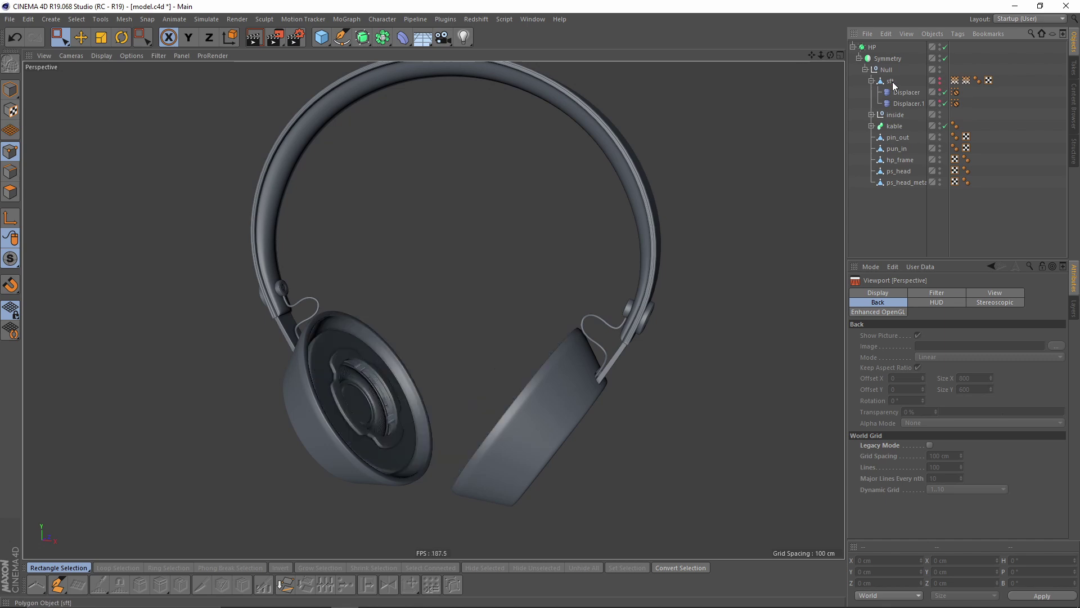
- Add a Tube primitive to the scene, working in the front view of the headphones
left_click_drag(520, 339, 492, 346, "alt")
middle_click_drag(403, 354, 480, 322, "alt")
right_click_drag(480, 322, 514, 312, "alt")
left_click_drag(433, 318, 485, 295, "alt")
right_click_drag(485, 295, 434, 309, "alt")
middle_click_drag(433, 309, 414, 340, "alt")
middle_click(416, 340)
middle_click(589, 376)
right_click_drag(588, 328, 538, 335, "alt")
middle_click_drag(538, 335, 489, 343, "alt")
right_click_drag(566, 326, 539, 268, "alt")
middle_click_drag(539, 268, 423, 234, "alt")
left_click_drag(322, 37, 552, 94)
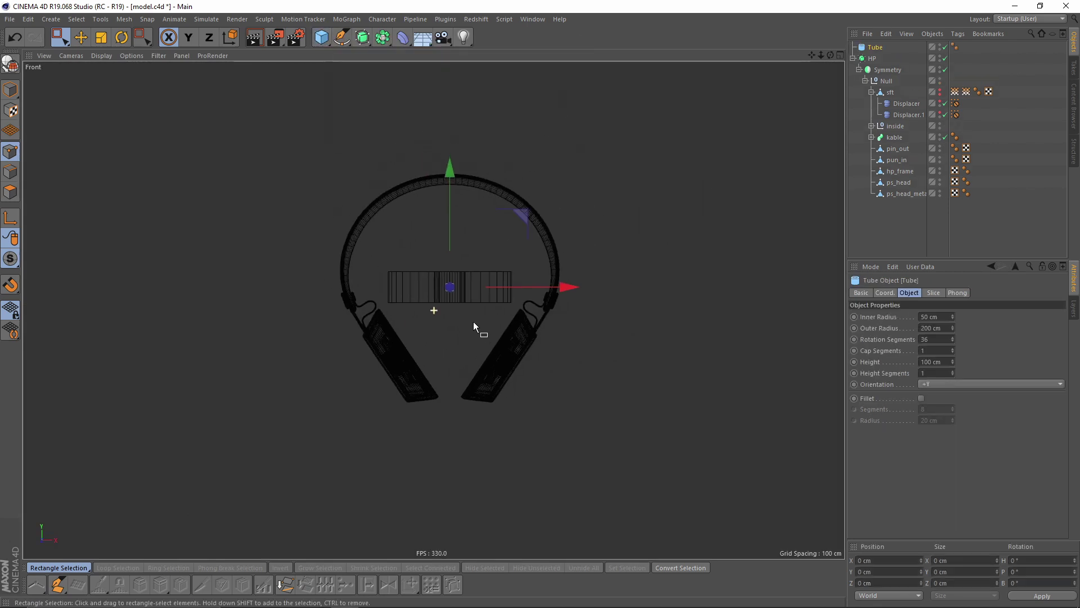
scroll(464, 309, "up", 3)
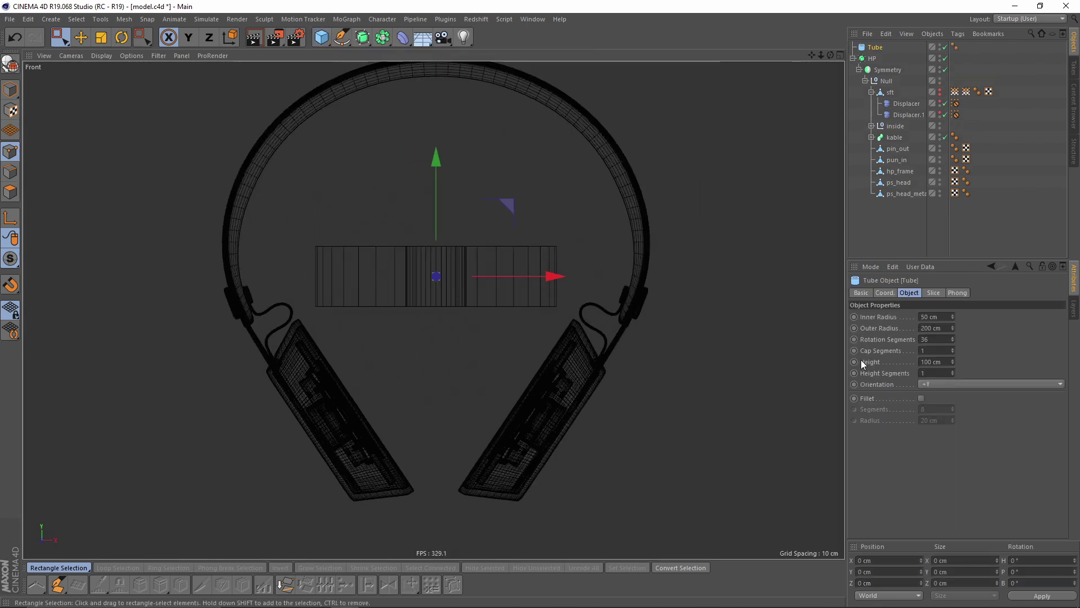
- Rotate the tube to match the tilt of the left ear cup and move it against the cup's open face
left_click(887, 293)
scroll(464, 256, "up", 1)
key("r")
left_click_drag(481, 221, 491, 289)
key("e")
left_click_drag(516, 255, 474, 399)
scroll(521, 225, "up", 2)
left_click_drag(518, 222, 503, 258)
scroll(458, 299, "up", 3)
scroll(460, 302, "up", 2)
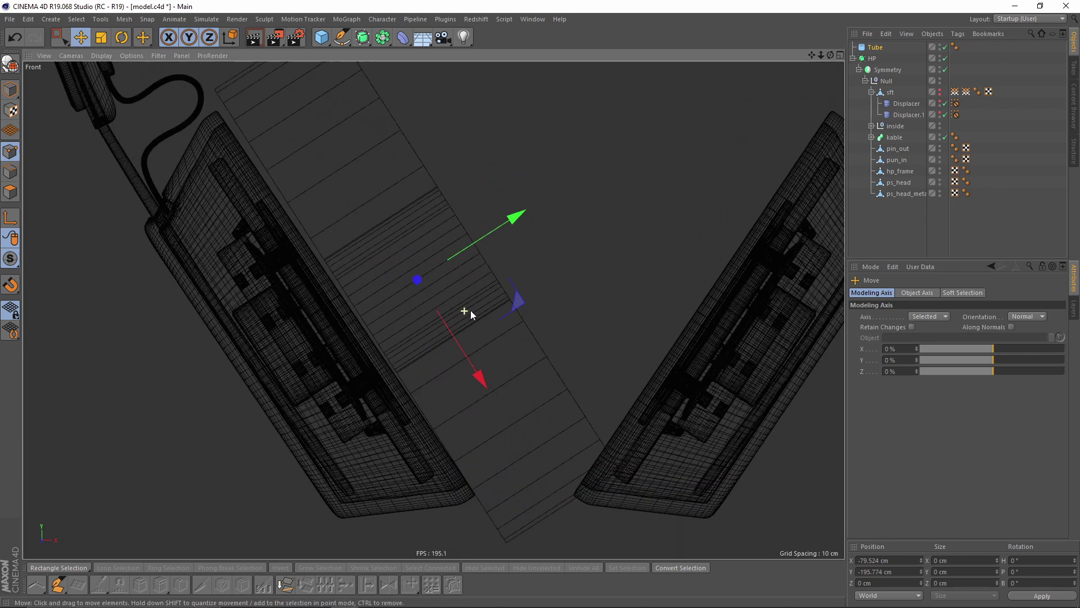
key("r")
left_click_drag(489, 261, 489, 260)
scroll(488, 260, "down", 3)
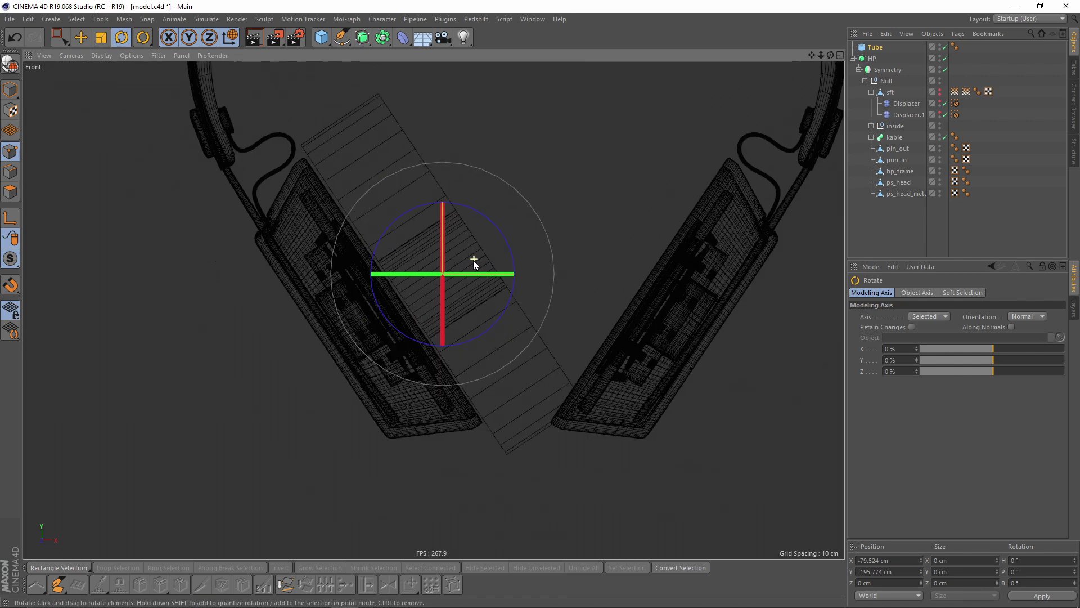
- Reduce the tube's outer radius to 178 cm
key("t")
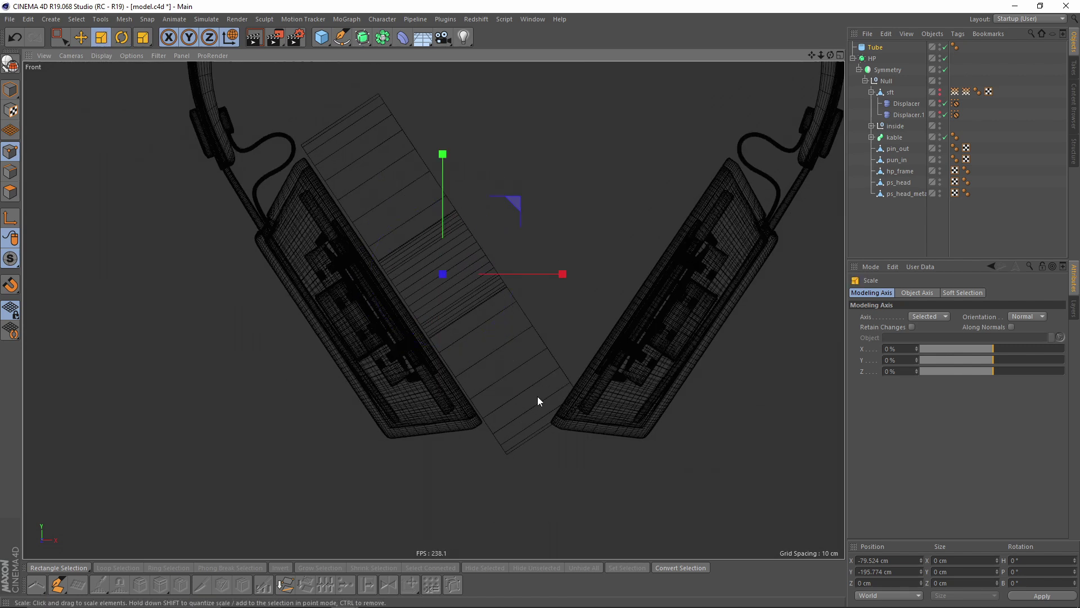
left_click(875, 47)
left_click_drag(952, 329, 953, 341)
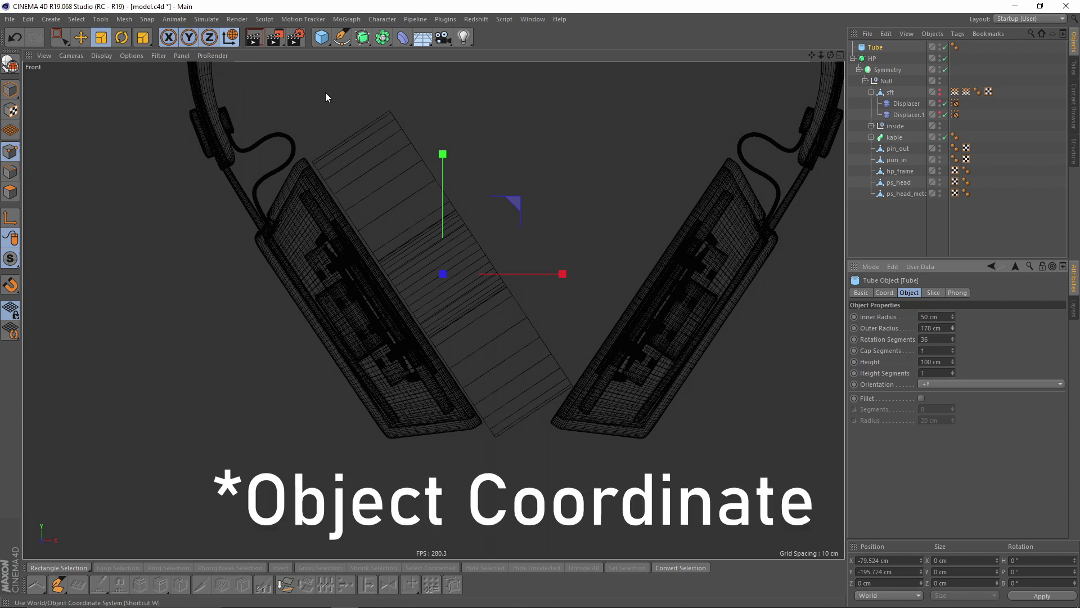
- Switch to object coordinates and move the tube along its own axes until it sits centred inside the left ear cup
left_click(231, 42)
key("e")
scroll(511, 314, "up", 3)
left_click_drag(482, 373, 477, 362)
left_click_drag(506, 203, 489, 213)
middle_click(489, 212)
middle_click(252, 198)
left_click_drag(458, 305, 562, 353, "alt")
key("t")
key("e")
scroll(560, 327, "up", 2)
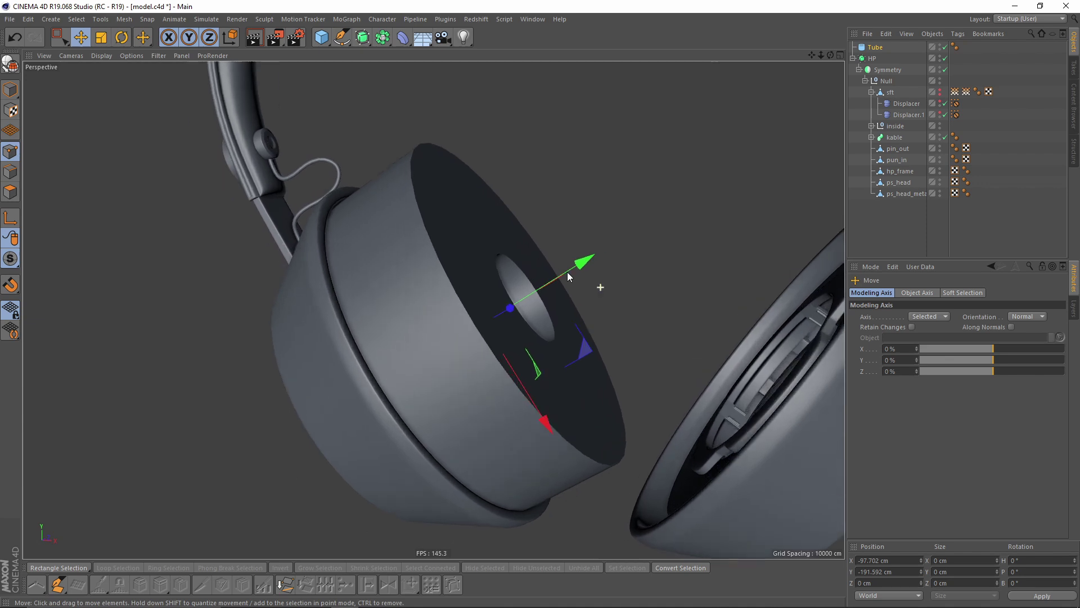
left_click_drag(590, 284, 576, 267)
- Scale the tube down uniformly to an outer radius of about 162.7 cm and set its inner radius to about 58.7 cm
key("t")
left_click_drag(630, 338, 634, 339)
left_click_drag(511, 285, 530, 280, "alt")
left_click(881, 49)
left_click_drag(489, 225, 529, 270, "alt")
scroll(641, 239, "up", 2)
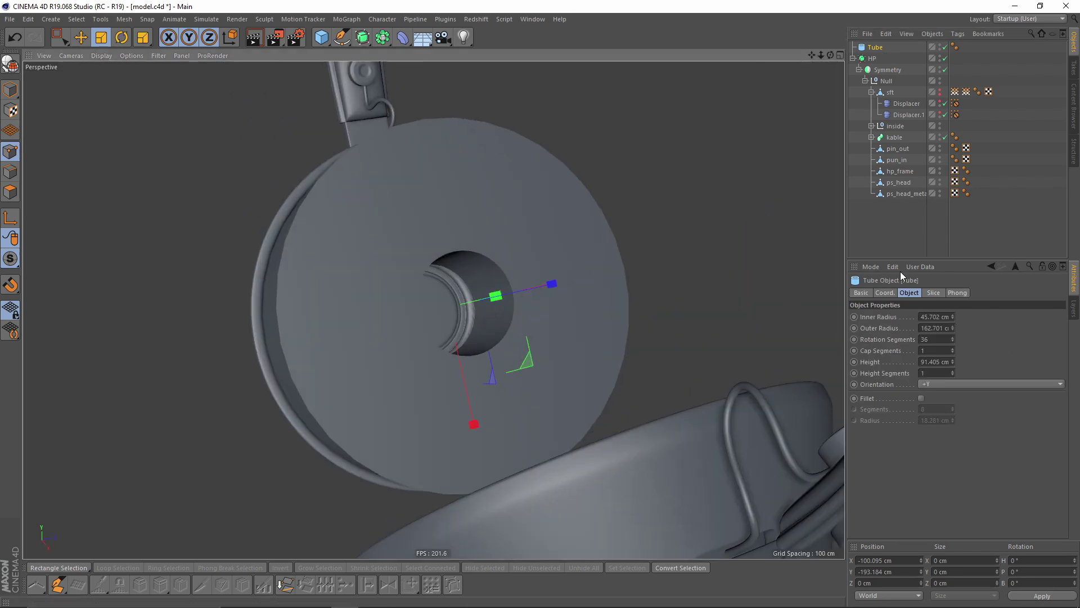
left_click_drag(954, 317, 955, 304)
- Display the scene in Gouraud shading with lines and collapse the HP group
left_click_drag(551, 236, 792, 139, "alt")
key("n")
key("b")
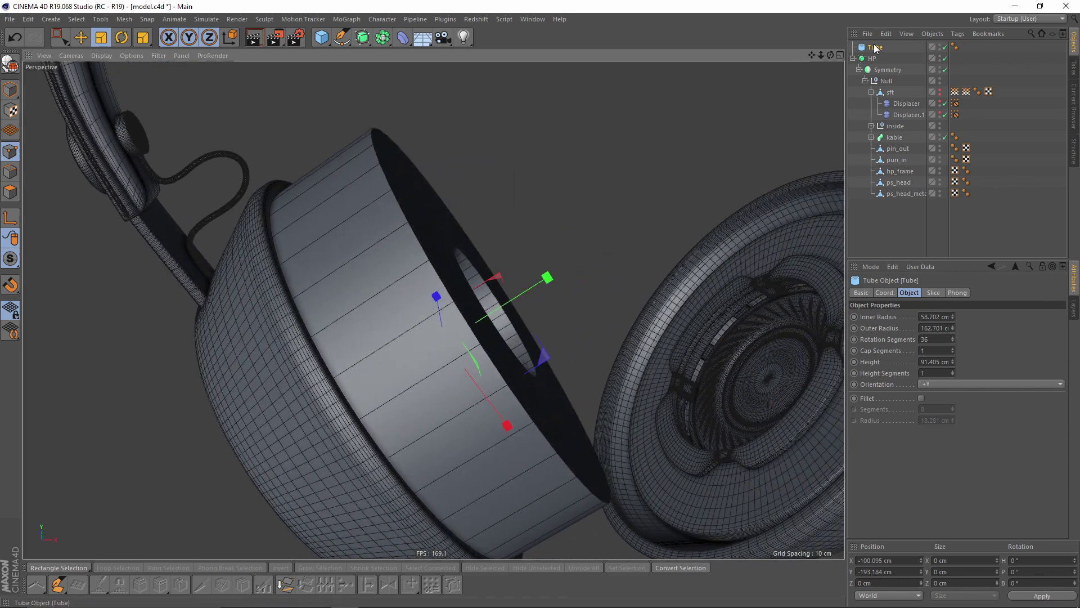
left_click(853, 59)
mouse_move(619, 217)
left_mouse_down("alt")
mouse_move(547, 245)
mouse_move(605, 225)
left_mouse_up("alt")
left_click_drag(554, 287, 525, 301, "alt")
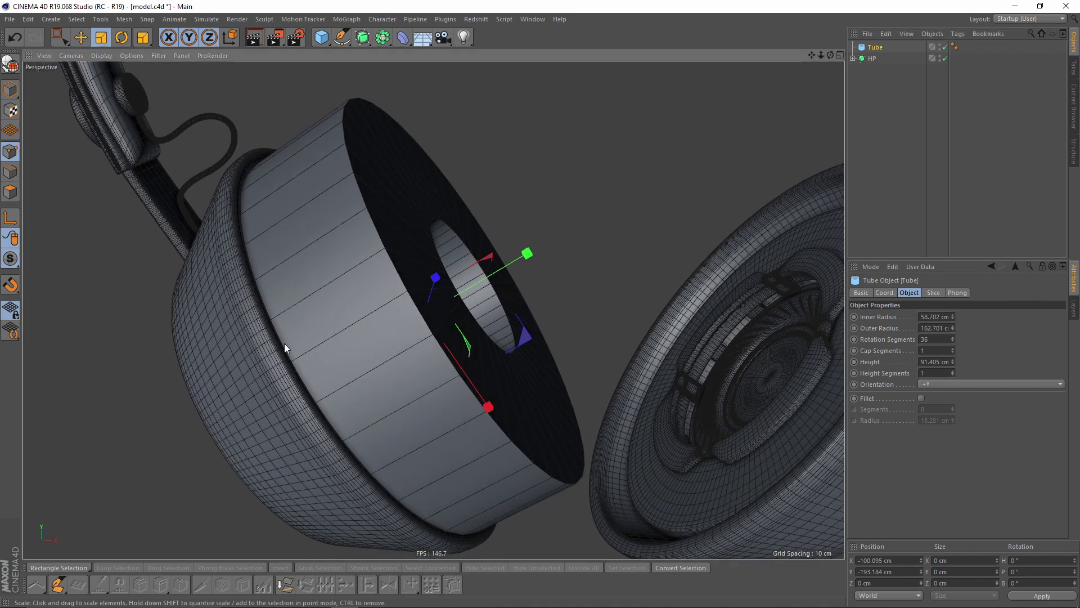
left_click_drag(357, 336, 414, 370, "alt")
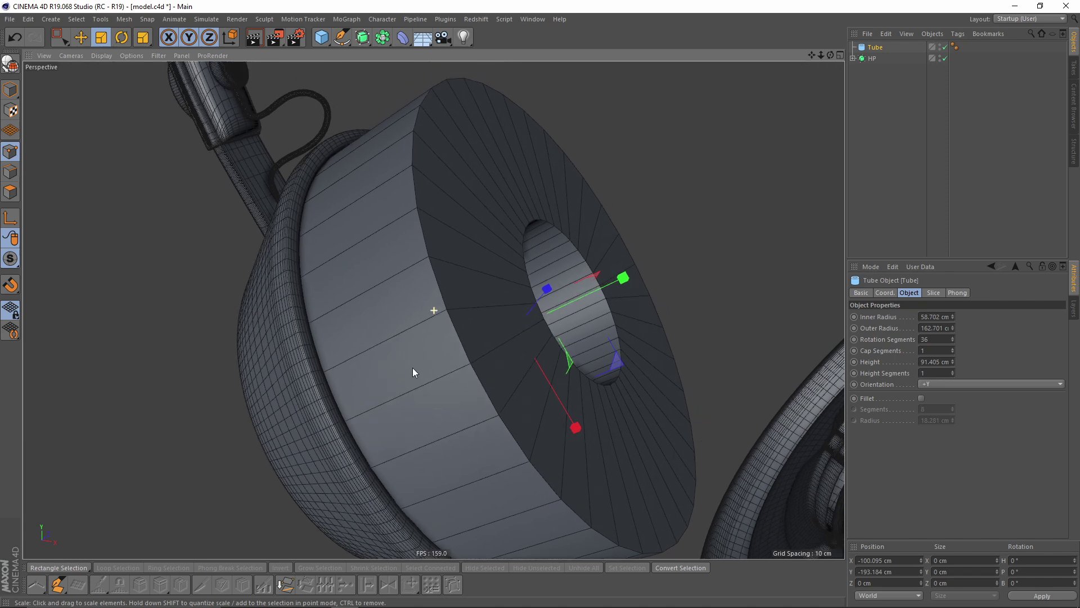
- Set the tube's rotation segments to 100
double_click(946, 340)
type("100")
key("Return")
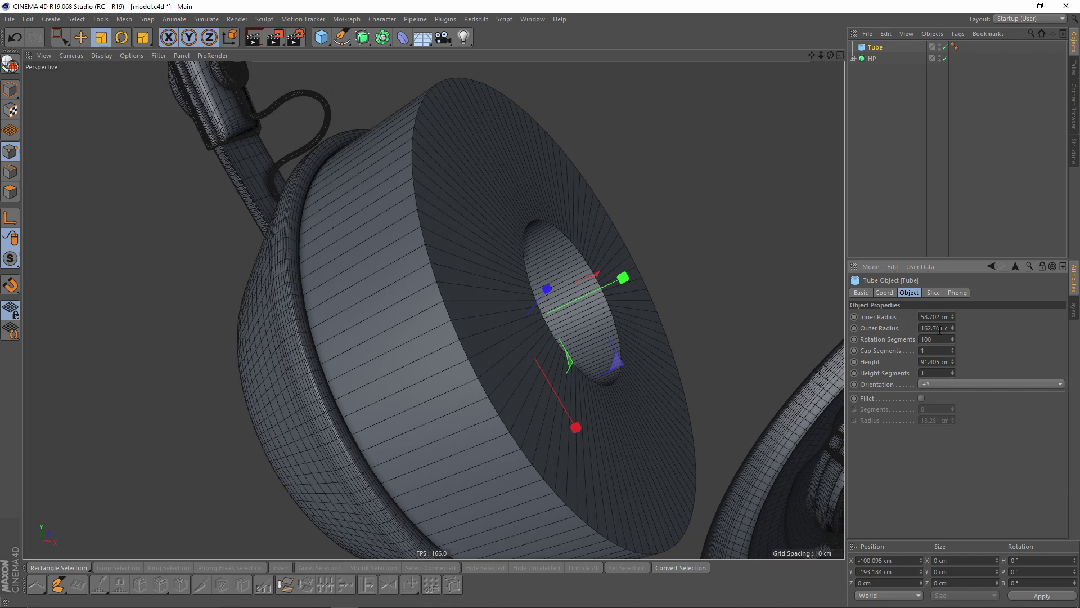
left_click_drag(632, 287, 398, 332, "alt")
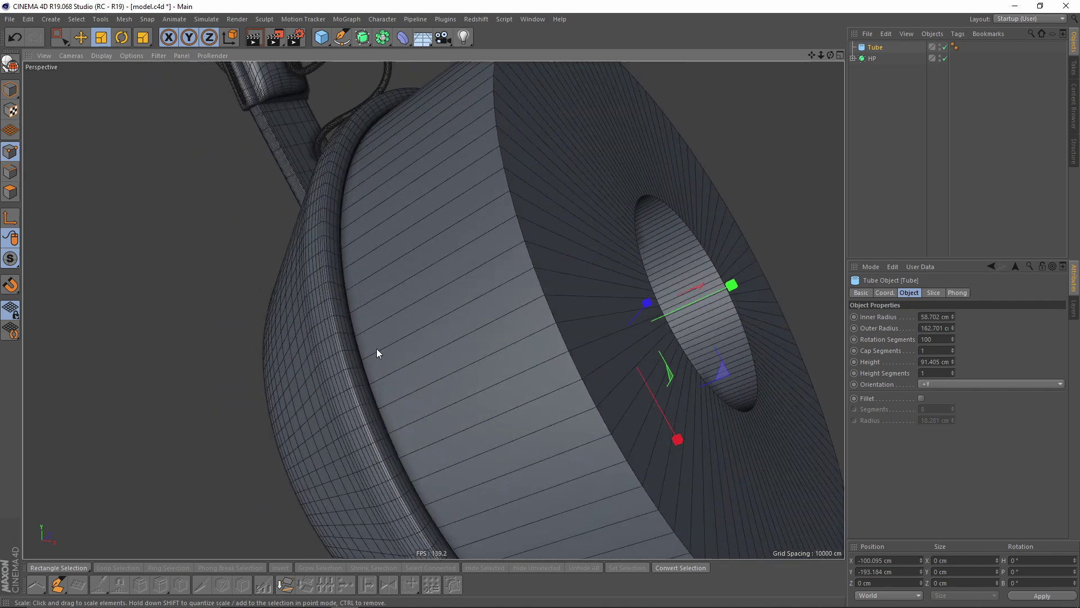
left_click_drag(554, 247, 520, 315, "alt")
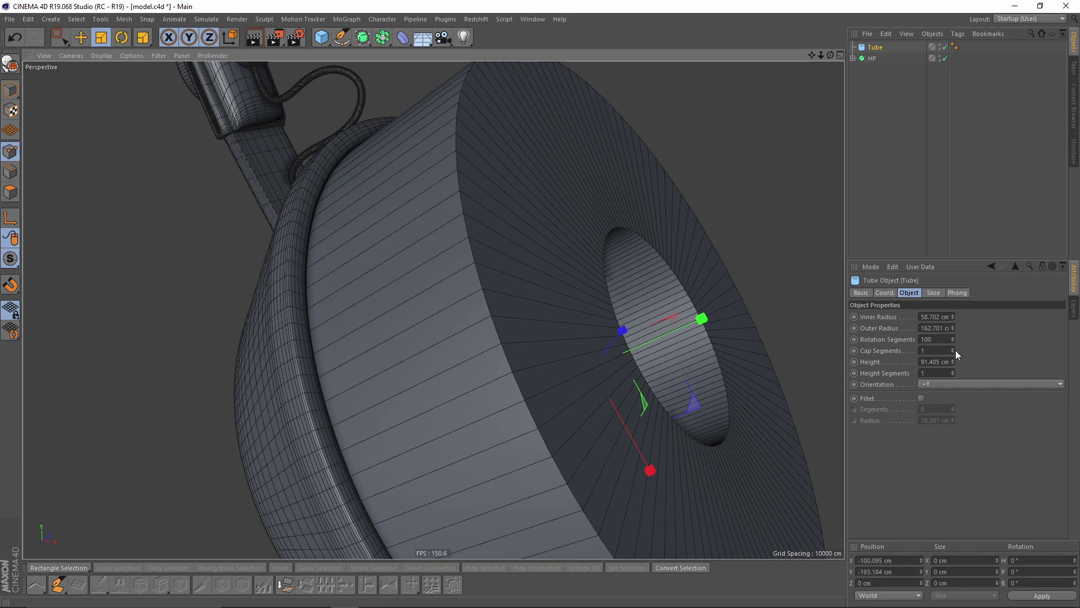
- Try a different number of cap segments on the tube and undo the change
left_click_drag(585, 360, 641, 360, "alt")
left_click_drag(952, 351, 949, 351)
mouse_move(606, 370)
left_mouse_down("alt")
mouse_move(552, 388)
mouse_move(565, 380)
left_mouse_up("alt")
left_click_drag(389, 237, 495, 255, "alt")
key("ctrl+z")
double_click(938, 351)
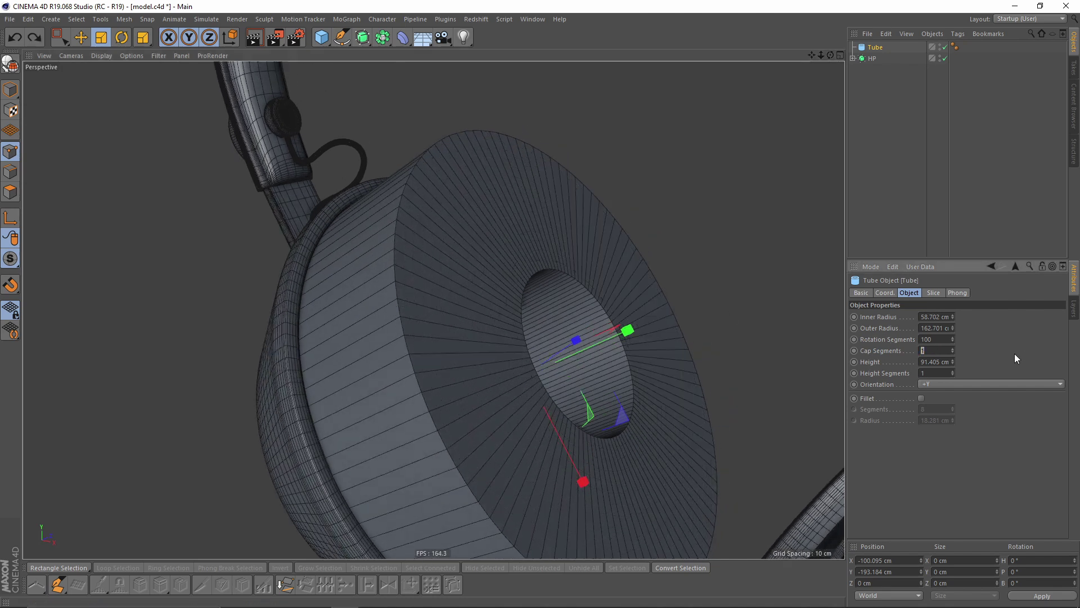
key("Return")
- Make the tube editable, select all its points and merge the duplicates with Optimize
key("c")
middle_click_drag(487, 266, 552, 207, "alt")
middle_click_drag(634, 223, 588, 256, "alt")
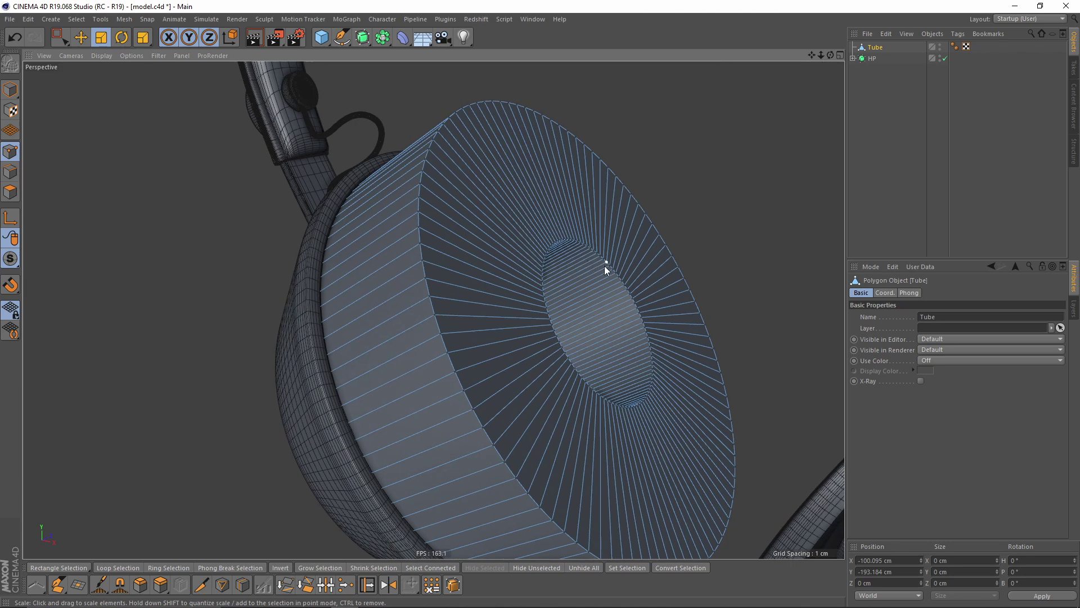
key("ctrl+a")
right_click(563, 225)
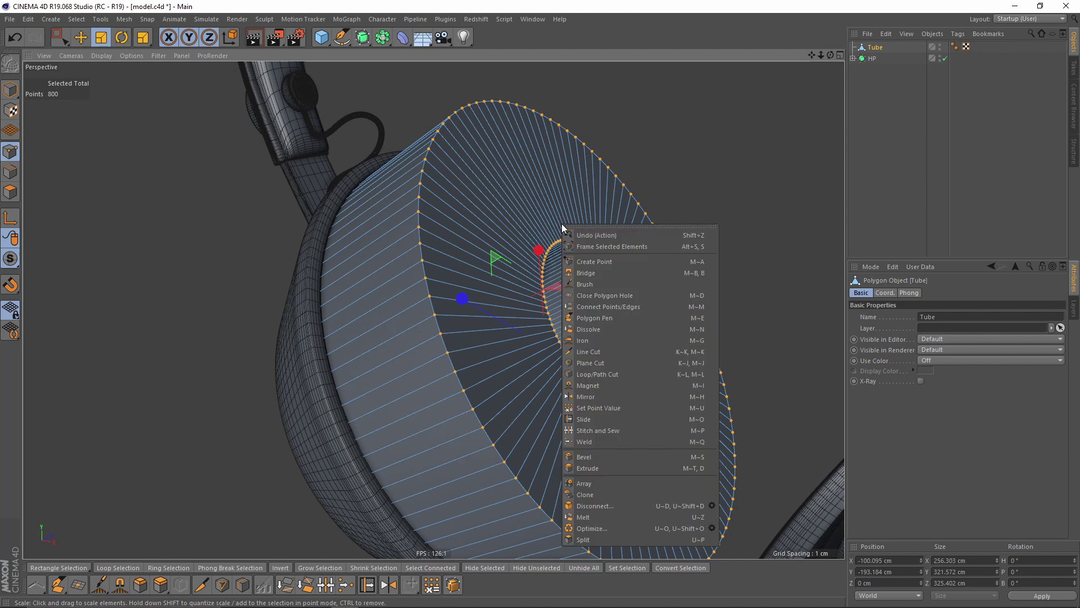
left_click(621, 529)
- Add a Subdivision Surface as the parent of the tube
left_click_drag(613, 505, 622, 235, "alt")
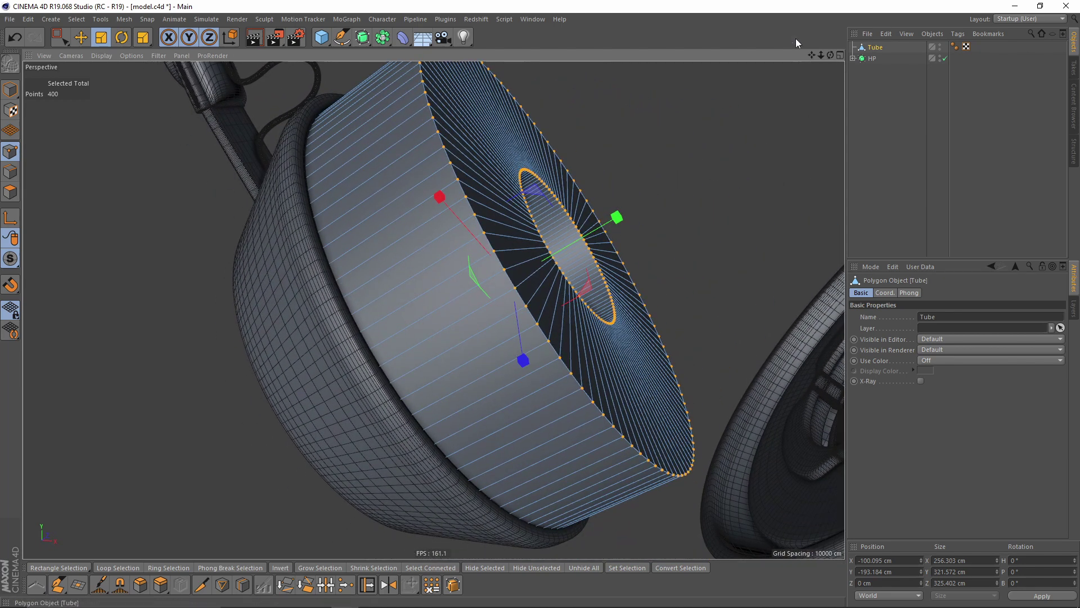
left_click(364, 38, "alt")
left_click_drag(428, 242, 568, 200, "alt")
- Isolate the Subdivision Surface and its tube with Viewport Solo
left_click(881, 58, "shift")
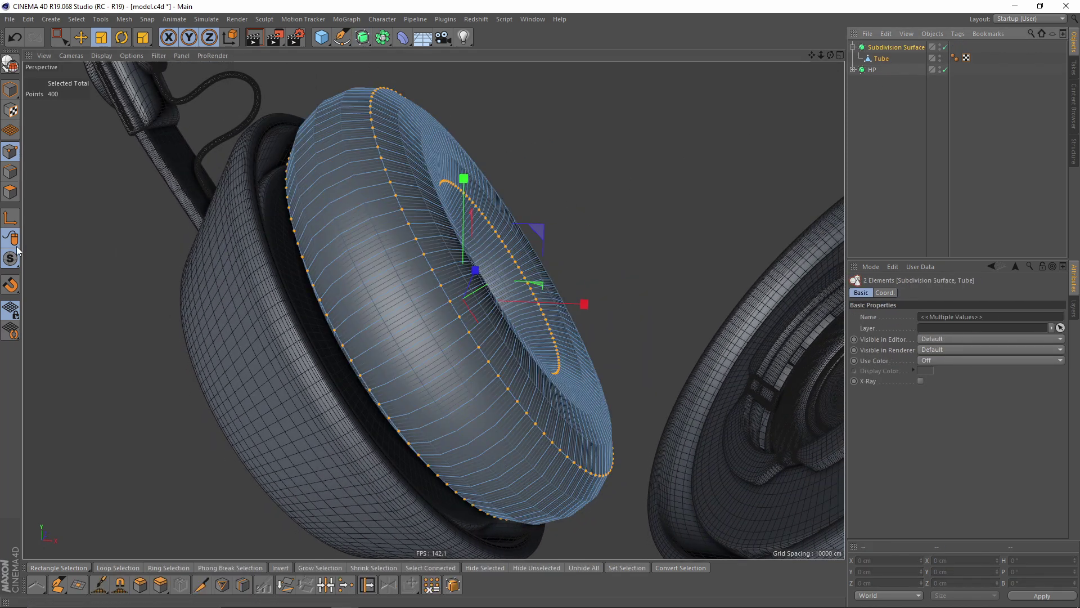
left_click(10, 258)
left_click(72, 295)
left_click_drag(317, 316, 462, 259, "alt")
- Cut additional edge loops around the tube with Loop/Path Cut
left_click(882, 58)
left_click(10, 172)
scroll(428, 214, "up", 3)
left_click(563, 203)
right_click(536, 225)
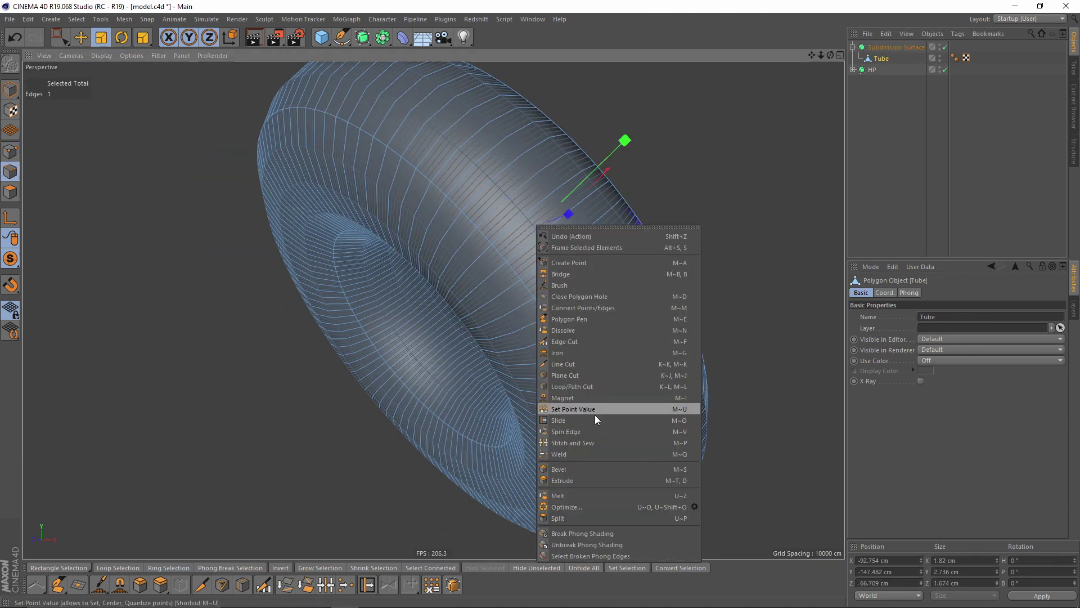
left_click(566, 386)
scroll(523, 275, "up", 2)
left_click(493, 254)
left_click_drag(493, 254, 522, 267, "alt")
scroll(486, 336, "up", 5)
left_click(437, 350)
scroll(438, 349, "down", 4)
left_click_drag(410, 320, 365, 305, "alt")
left_click(928, 177)
- Select the polygon loops on the tube's inner wall and scale them up to widen the hole
right_click_drag(365, 305, 315, 298, "alt")
left_click_drag(315, 299, 600, 326, "alt")
right_click_drag(600, 325, 487, 328, "alt")
key("ctrl+shift+z")
key("ctrl+shift+z")
key("ctrl+shift+z")
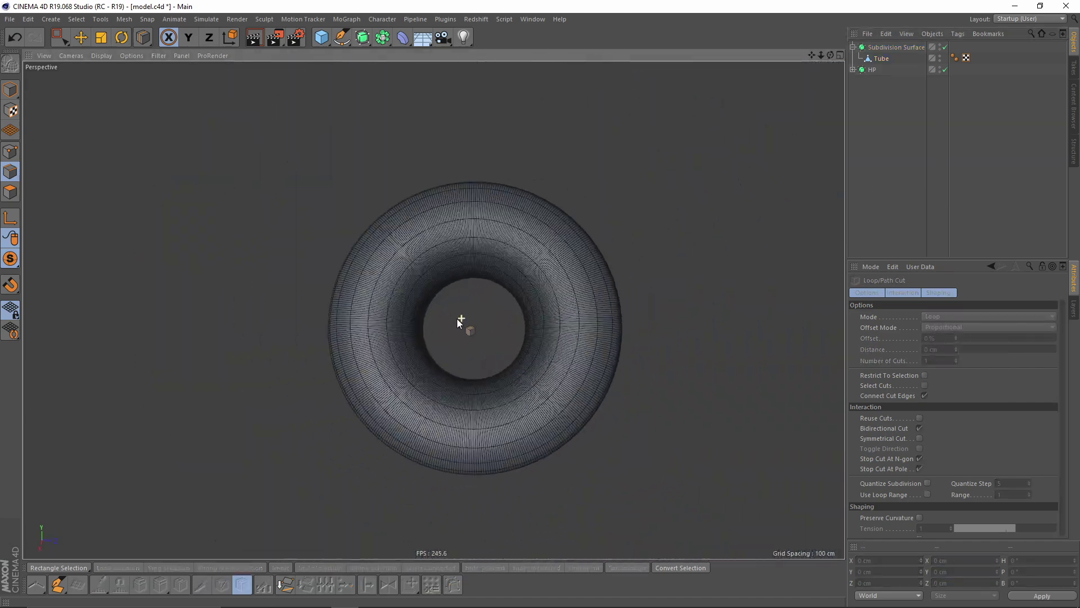
left_click(879, 59)
left_click(11, 192)
left_click_drag(419, 328, 437, 301, "alt")
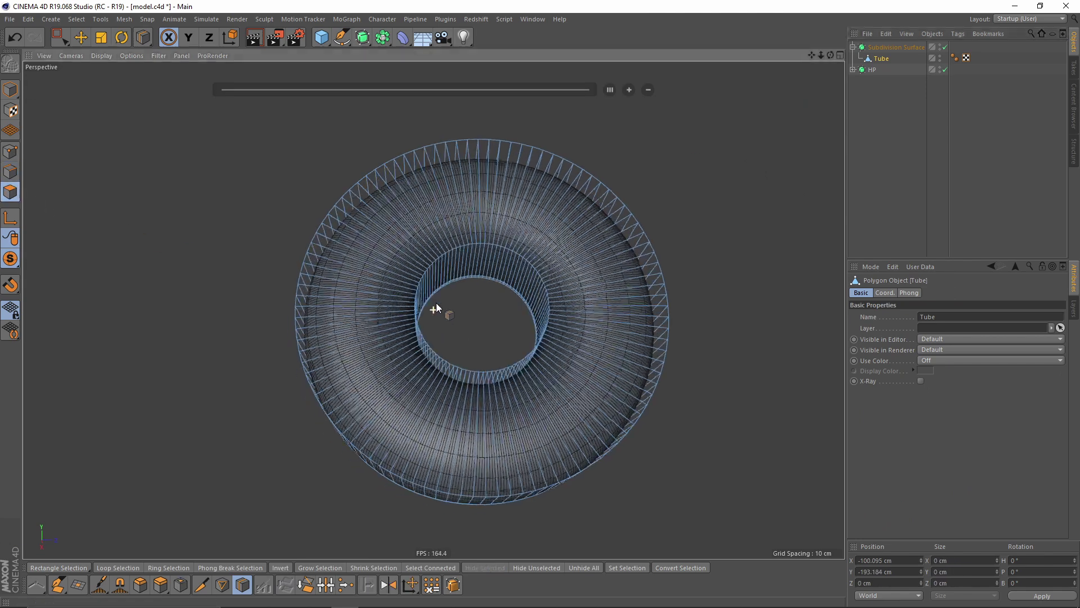
right_click_drag(437, 302, 458, 272, "alt")
left_click(503, 258)
key("ctrl+shift+z")
key("ctrl+shift+z")
key("ctrl+shift+z")
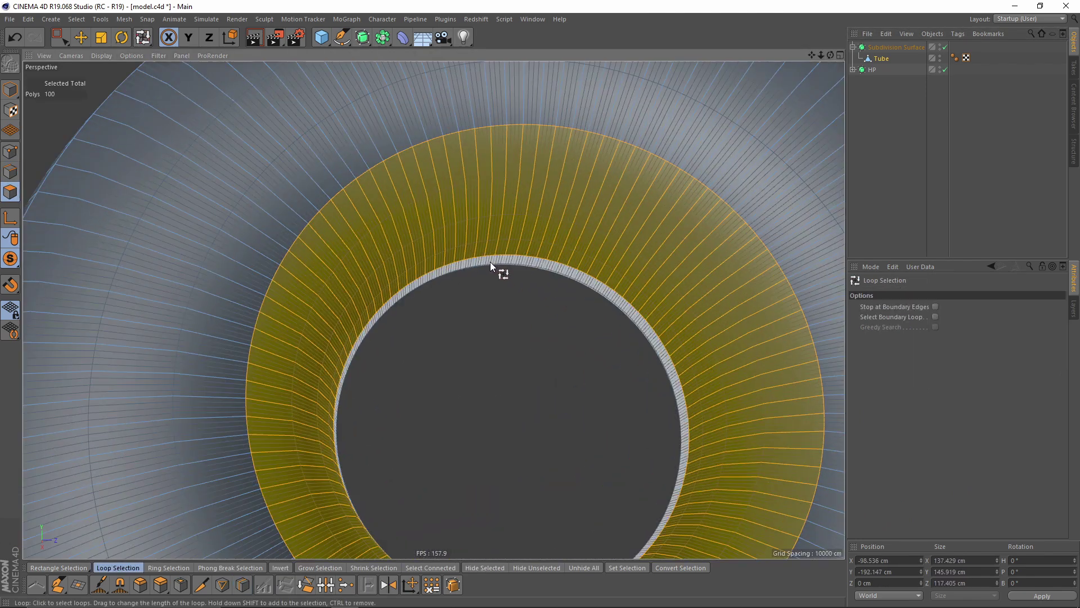
key("ctrl+shift+z")
left_click_drag(638, 389, 683, 385)
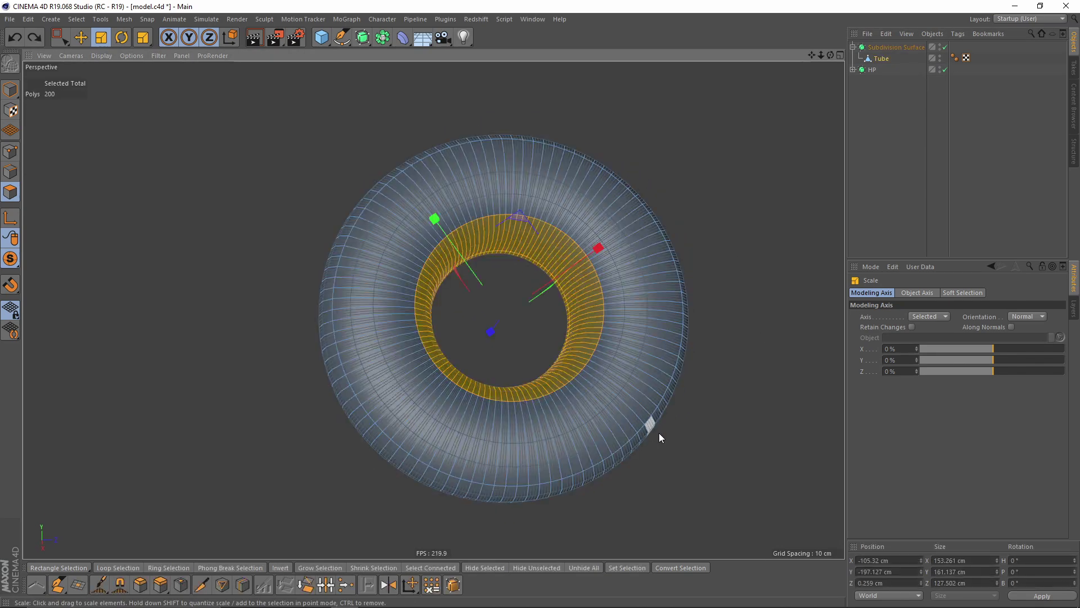
left_click_drag(659, 433, 773, 372)
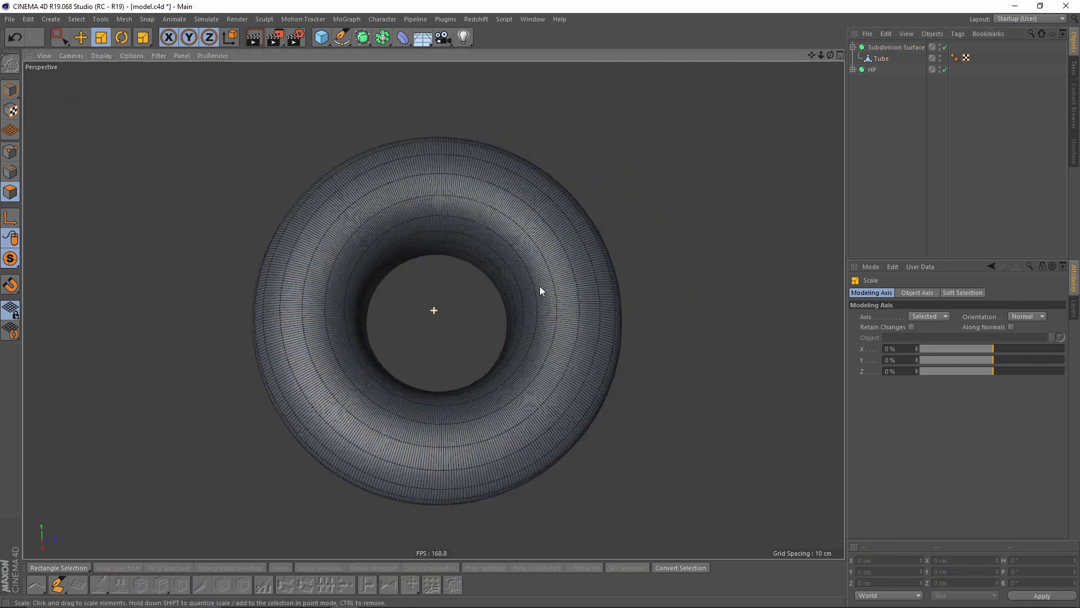
- Set the Subdivision Surface's renderer subdivision to 2
left_click_drag(541, 287, 583, 246, "alt")
scroll(584, 245, "up", 1)
left_click(879, 48)
left_click_drag(560, 296, 532, 302, "alt")
right_click_drag(532, 302, 538, 275, "alt")
middle_click_drag(538, 275, 496, 293, "alt")
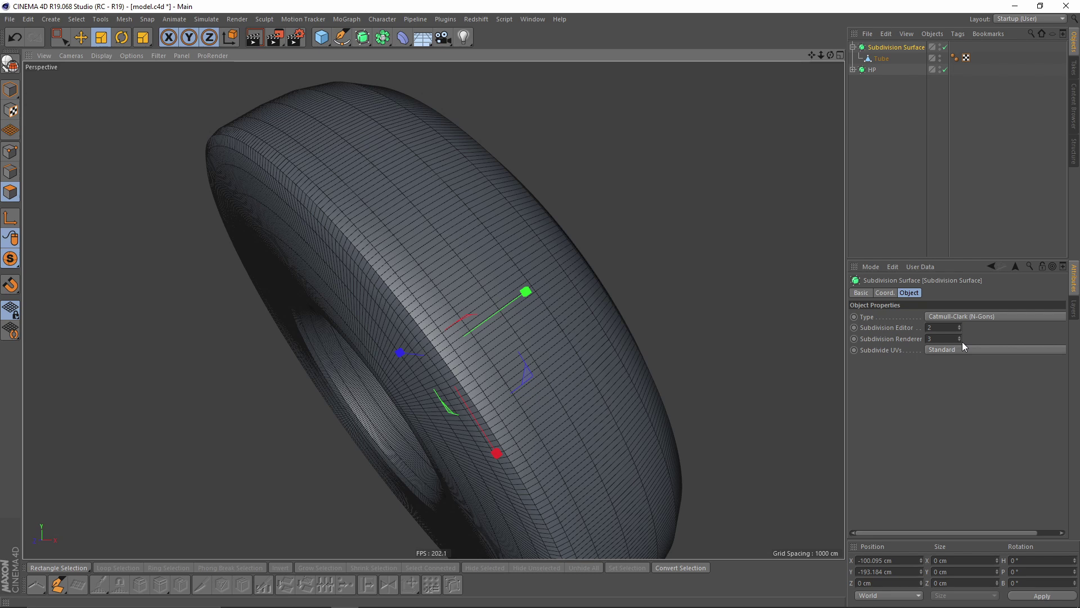
left_click(959, 340)
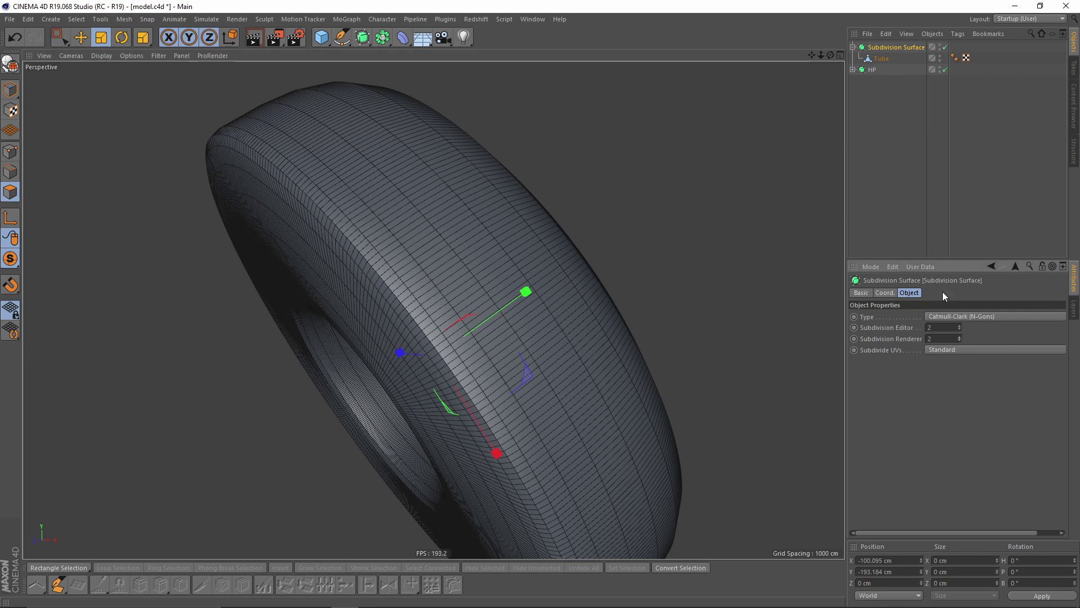
- Convert the Subdivision Surface with its tube into a single editable polygon object
left_click(908, 50)
key("c")
left_click_drag(376, 263, 65, 175, "alt")
left_click(87, 254)
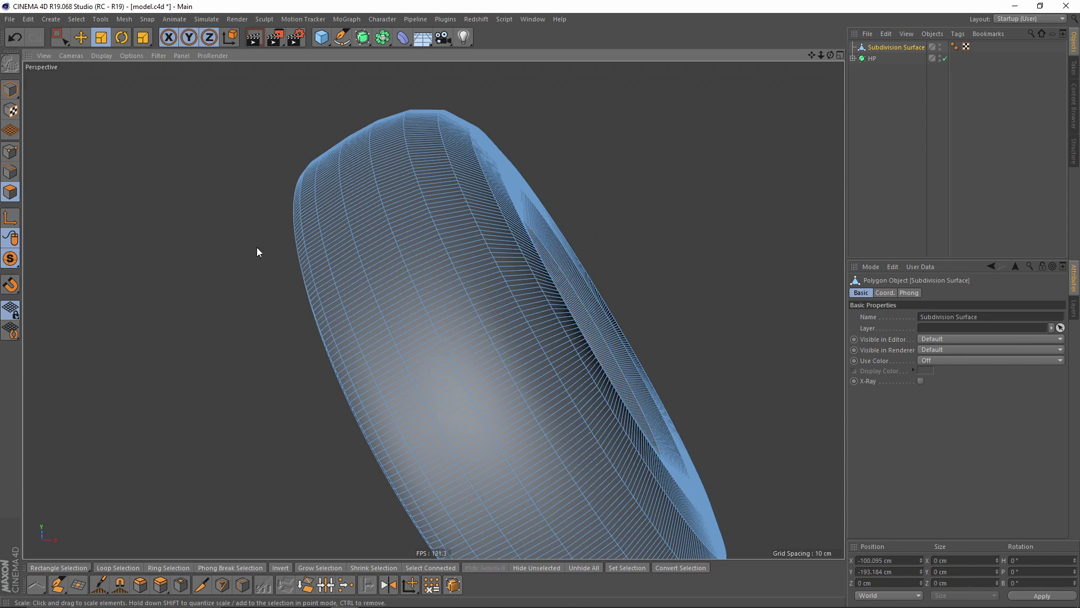
left_click_drag(309, 247, 445, 102, "alt")
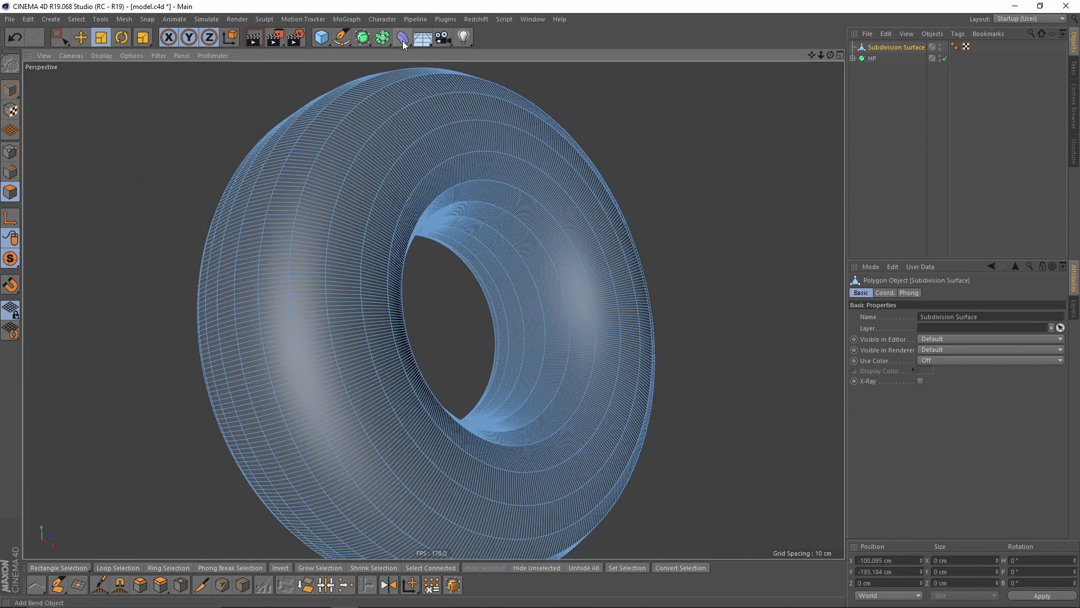
- Add a Displacer deformer as a child of the cushion mesh
left_click_drag(403, 39, 456, 178)
left_click(456, 178, "shift")
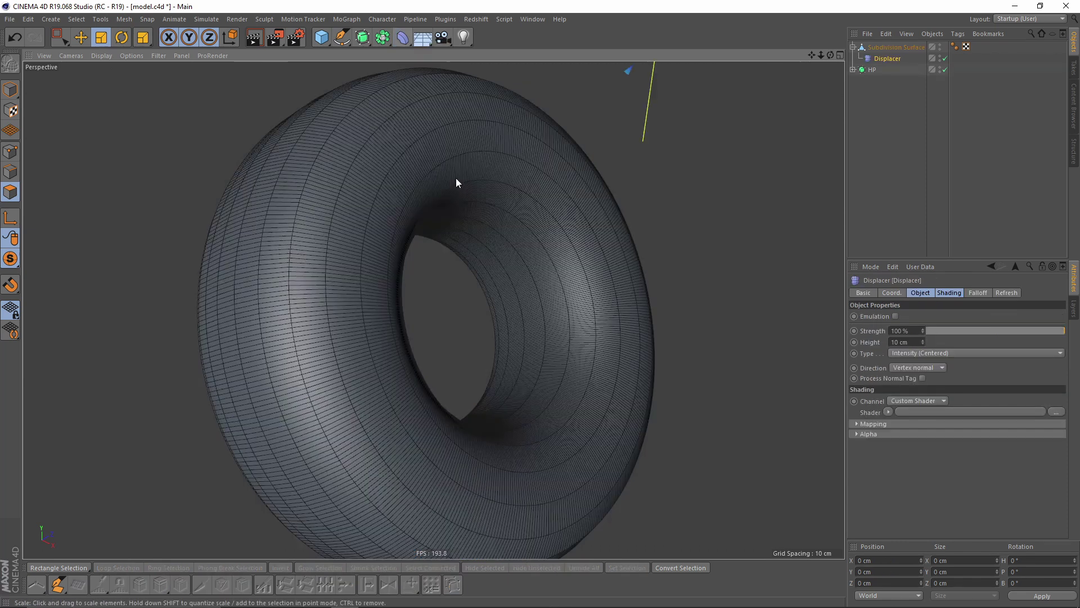
left_click_drag(622, 223, 579, 246, "alt")
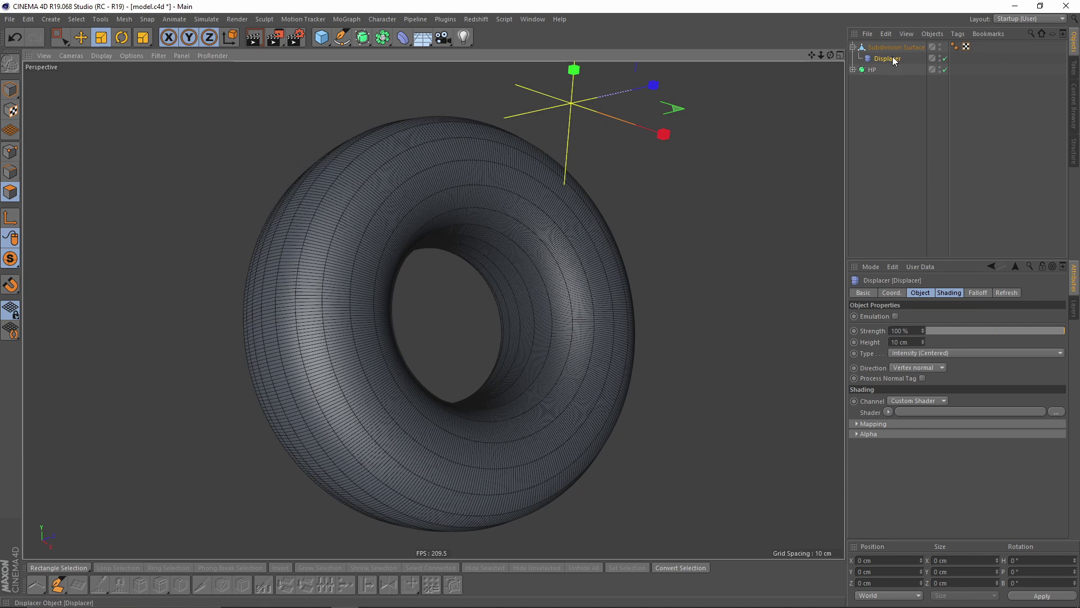
- Load a Noise shader into the Displacer's shader channel
left_click(949, 293)
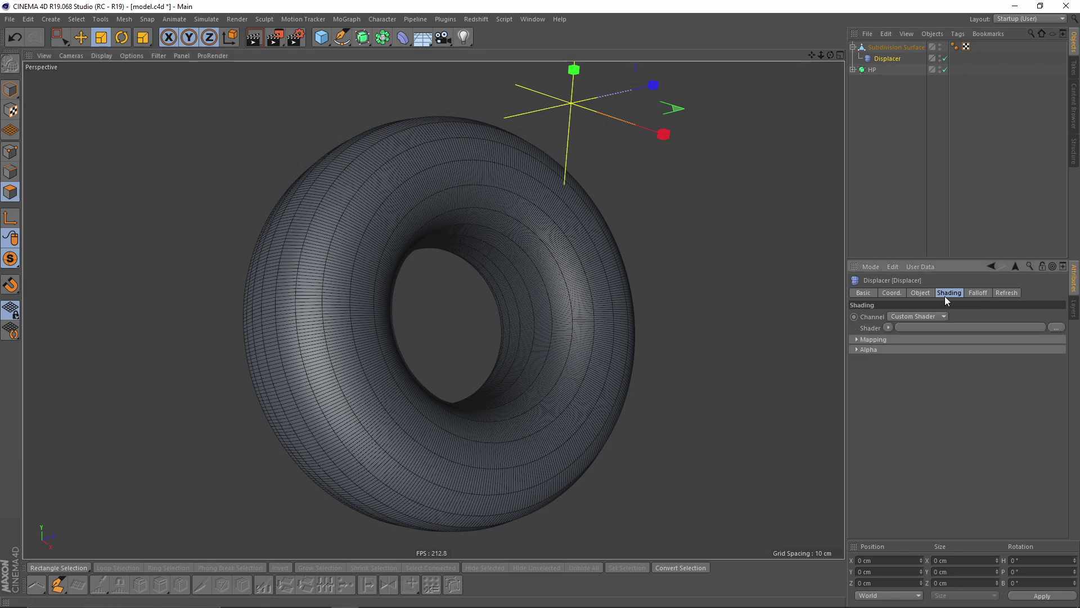
left_click(889, 328)
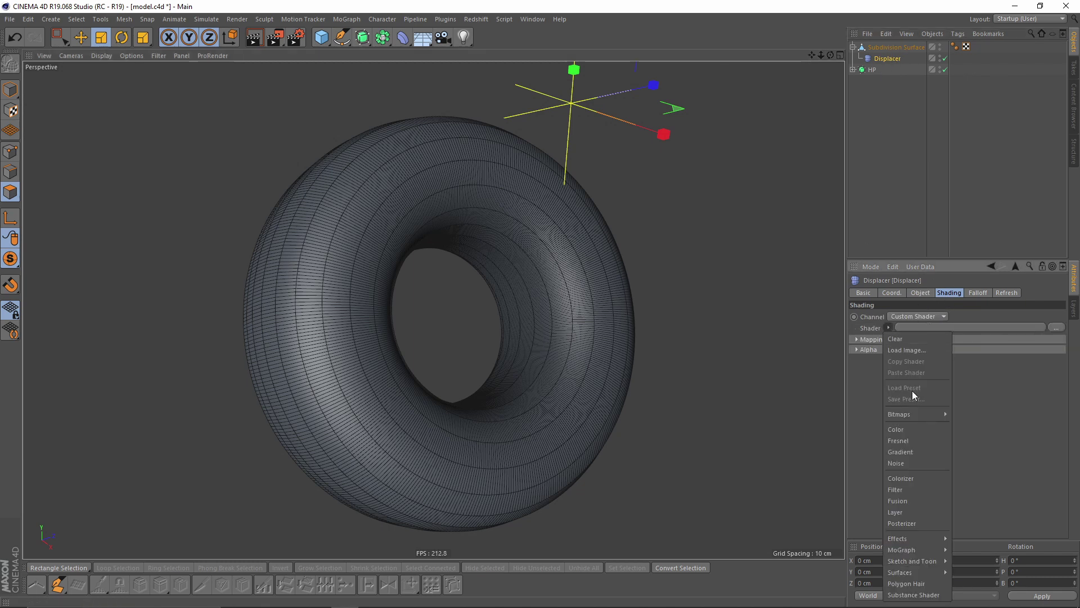
left_click(917, 450)
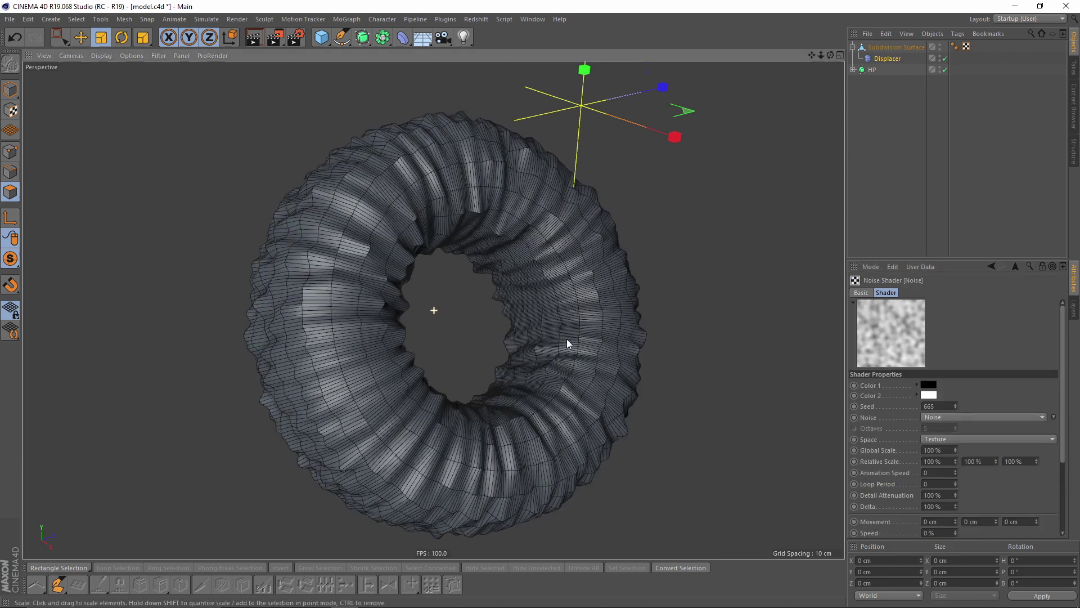
mouse_move(595, 336)
left_mouse_down("alt")
mouse_move(653, 336)
mouse_move(607, 321)
left_mouse_up("alt")
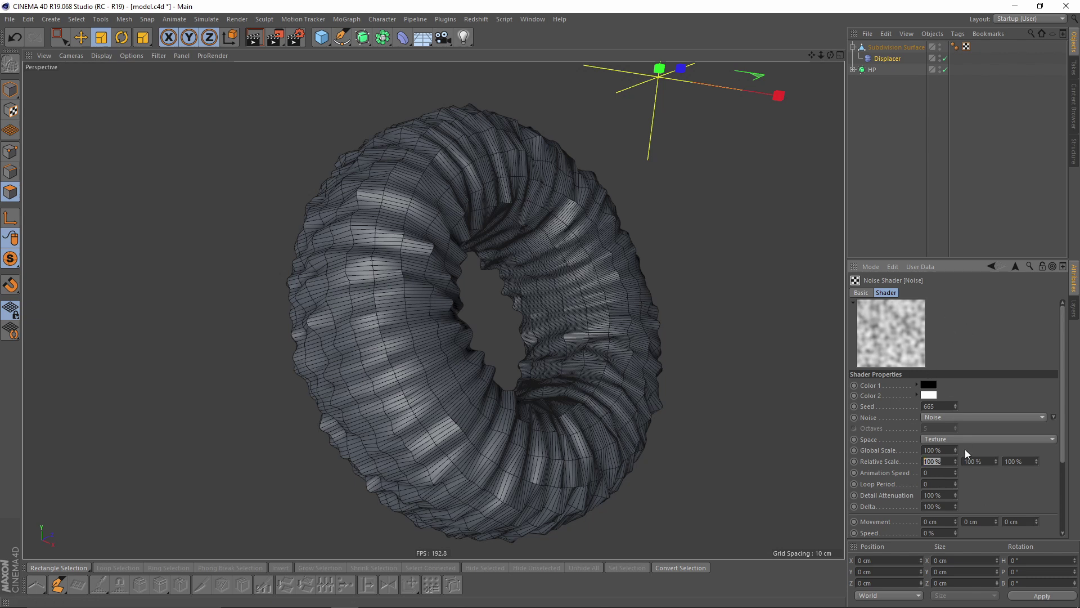
- Try a noise relative scale of 1000% in the first and 10% in the second direction
type("1000")
key("Return")
key("Tab")
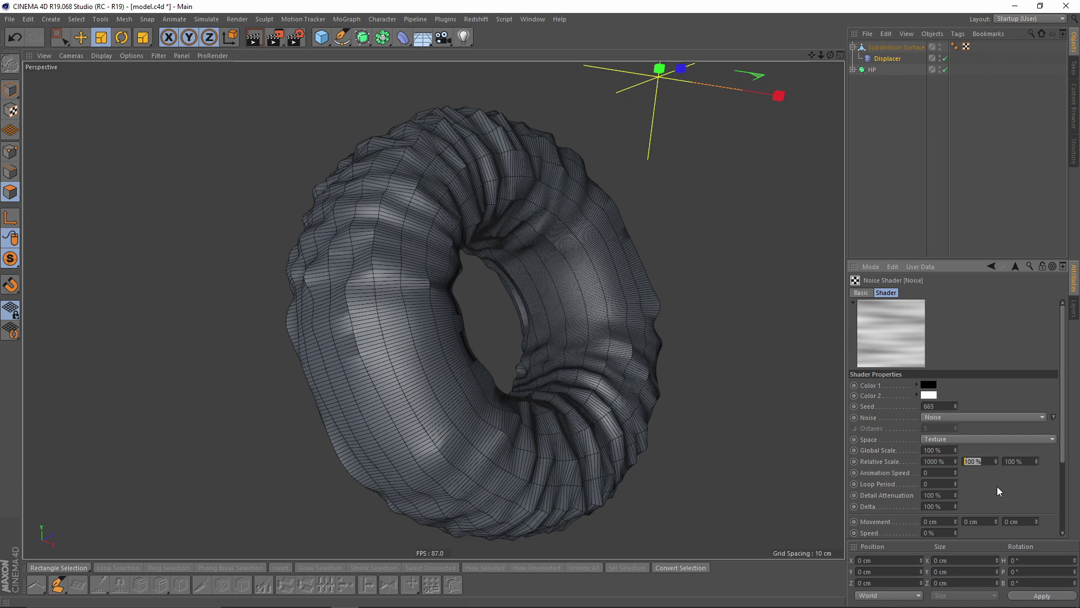
type("10")
key("Return")
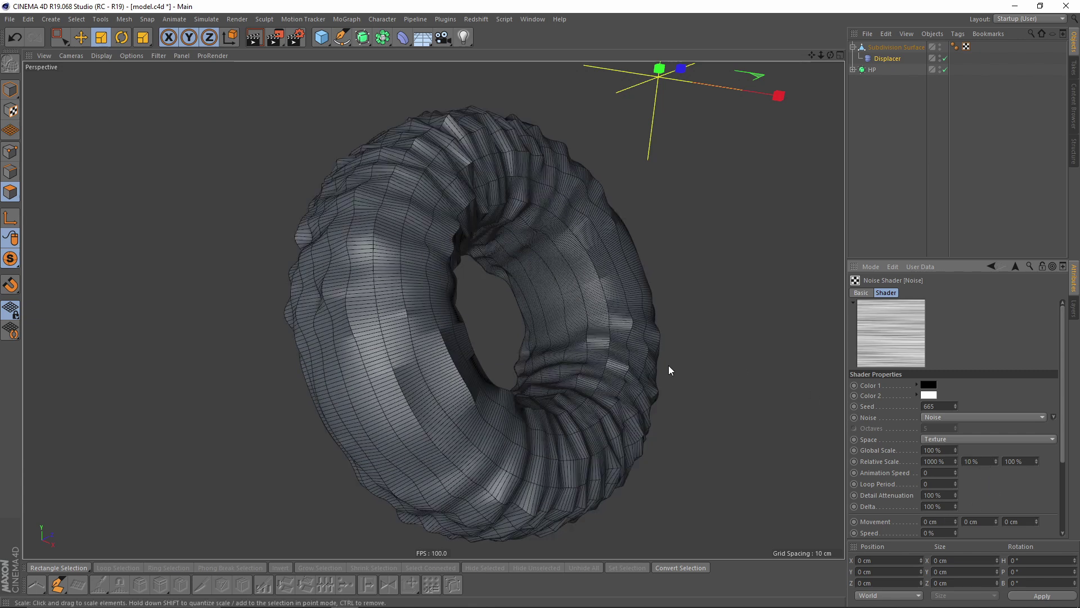
middle_click_drag(668, 372, 650, 360, "alt")
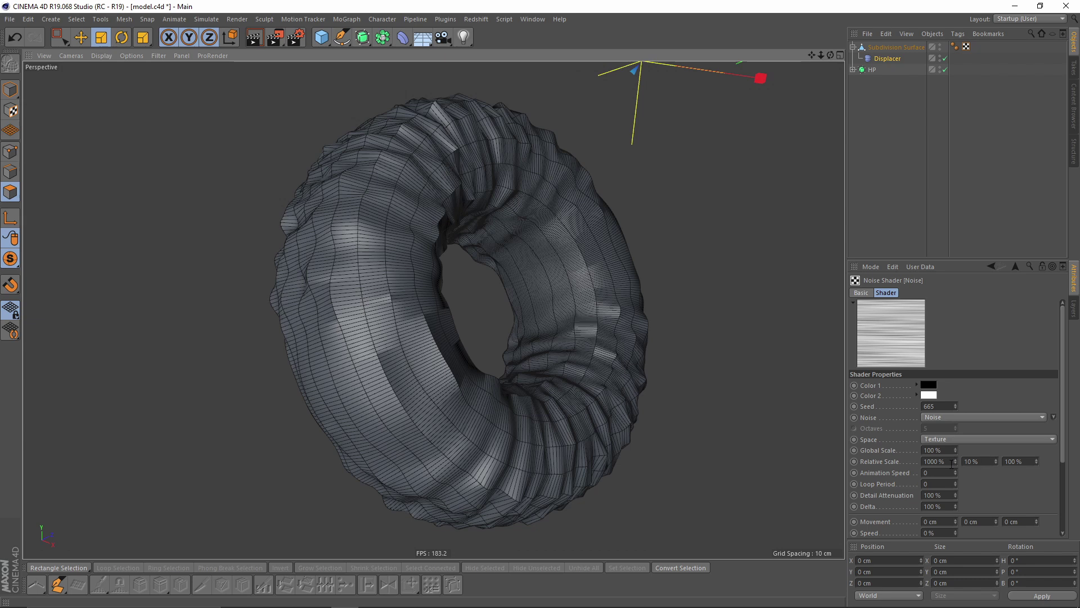
- Set the noise's relative scale to 10% in the first and 1000% in the second direction
left_click_drag(951, 463, 857, 485)
type("10")
key("Return")
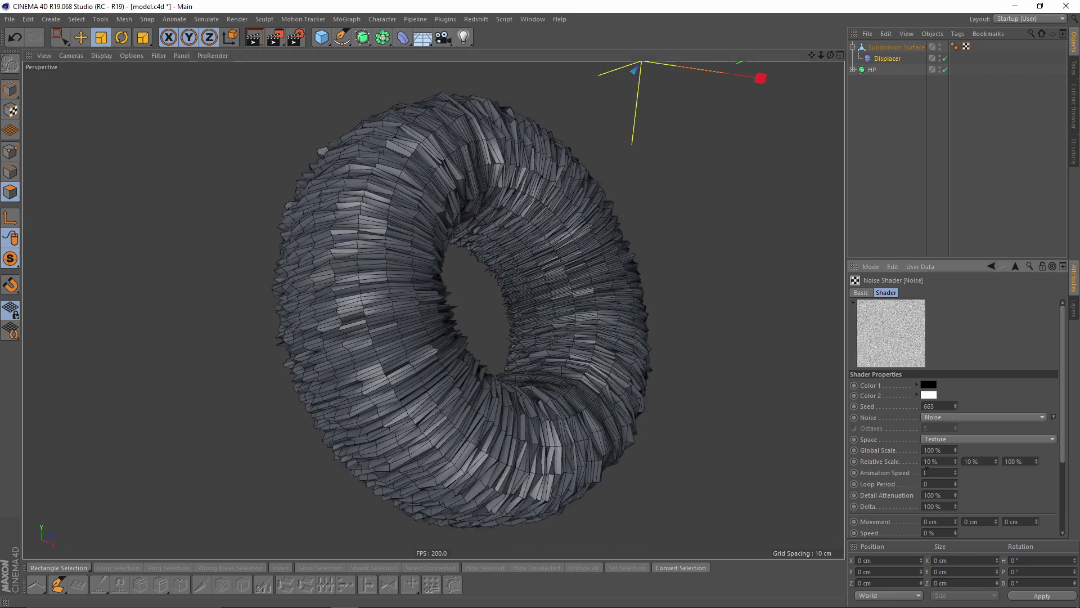
type("1000")
key("Return")
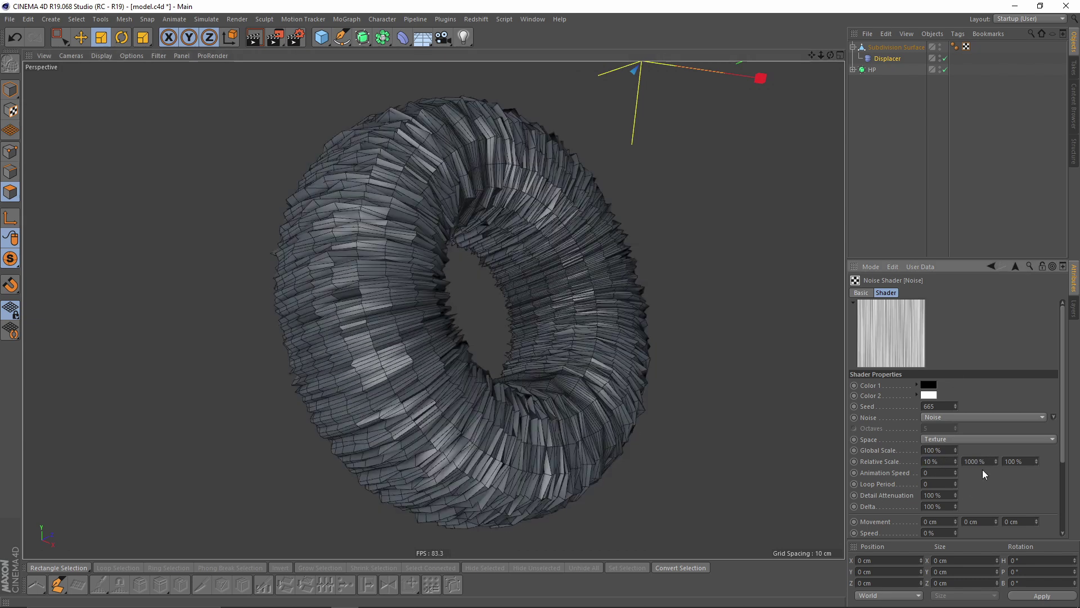
- Disable the Displacer and select the cushion mesh for edge editing
left_click_drag(463, 271, 932, 61, "alt")
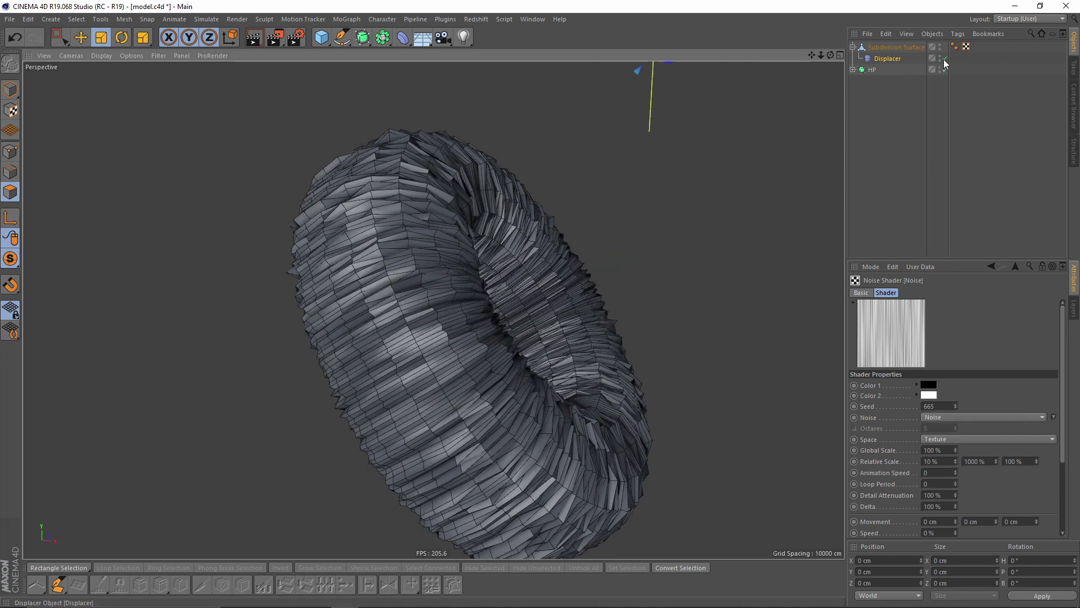
left_click(945, 59)
left_click(882, 48)
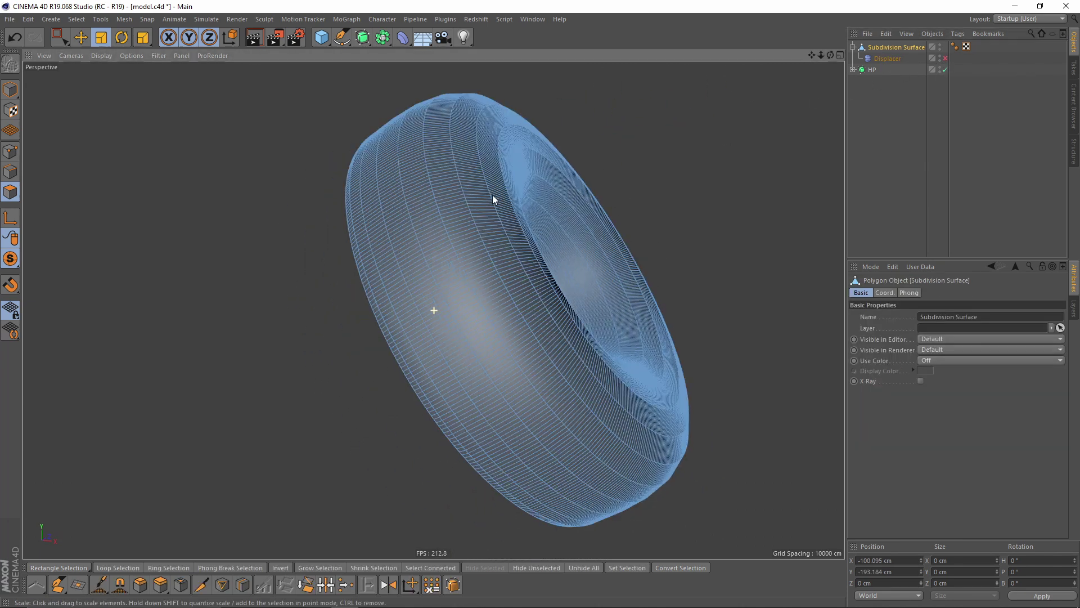
left_click_drag(497, 193, 235, 180, "alt")
left_click(11, 172)
left_click_drag(315, 242, 377, 211, "alt")
right_click(441, 184)
left_click(531, 2)
left_click_drag(463, 247, 434, 276, "alt")
middle_click_drag(434, 276, 391, 311, "alt")
left_click_drag(391, 311, 424, 339, "alt")
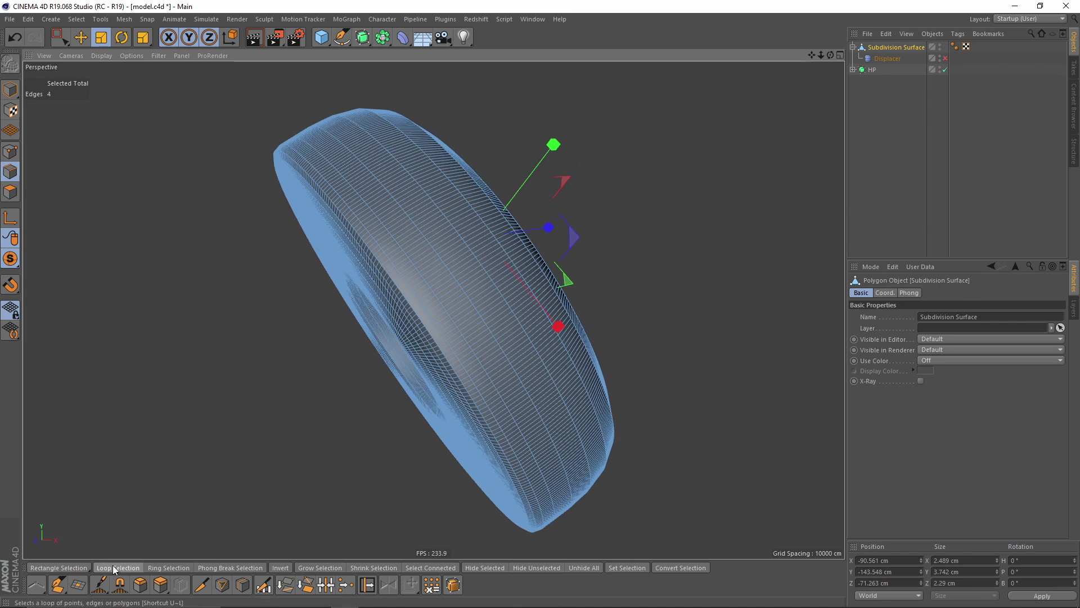
- Select the neighbouring edge loops around the cushion's outer back rim with Loop Selection
left_click(120, 569)
scroll(447, 304, "up", 5)
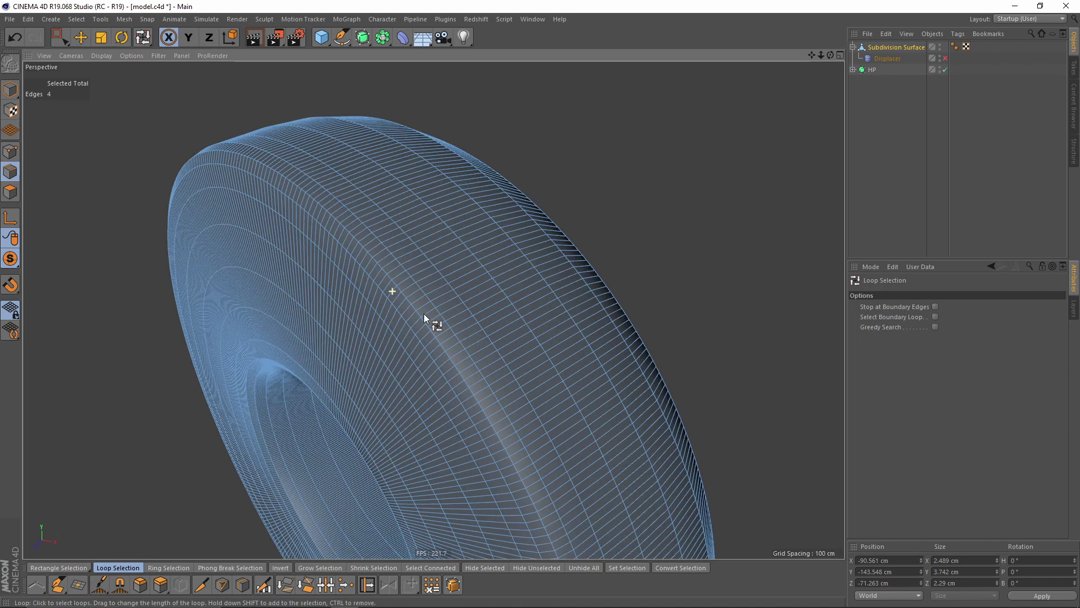
left_click(433, 329)
left_click_drag(448, 363, 397, 321, "alt")
left_click(445, 319, "shift")
left_click(430, 353, "shift")
left_click(469, 305, "shift")
scroll(418, 345, "up", 5)
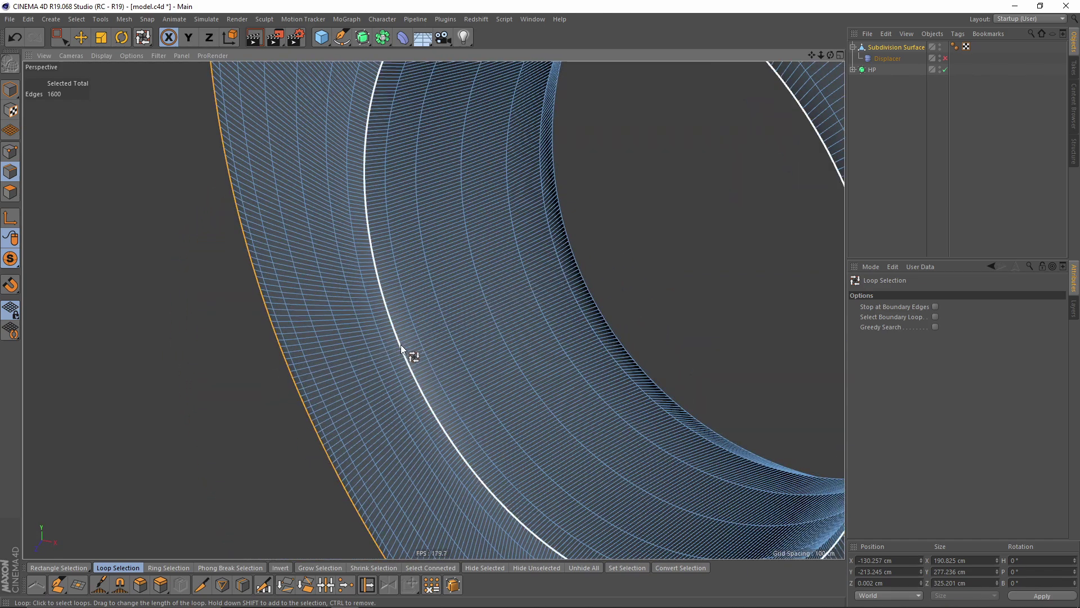
- Add four edge loops near the back rim of the cushion's inner hole to the selection
left_click(399, 344, "shift")
left_click(387, 349, "shift")
left_click(422, 335, "shift")
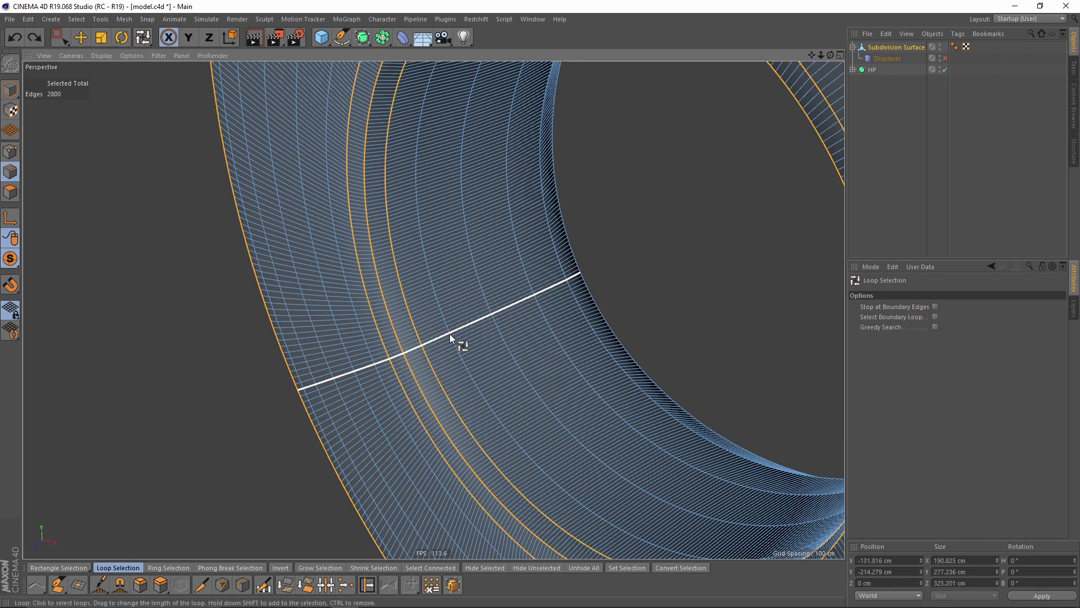
left_click(450, 333, "shift")
scroll(451, 335, "down", 3)
scroll(434, 366, "down", 6)
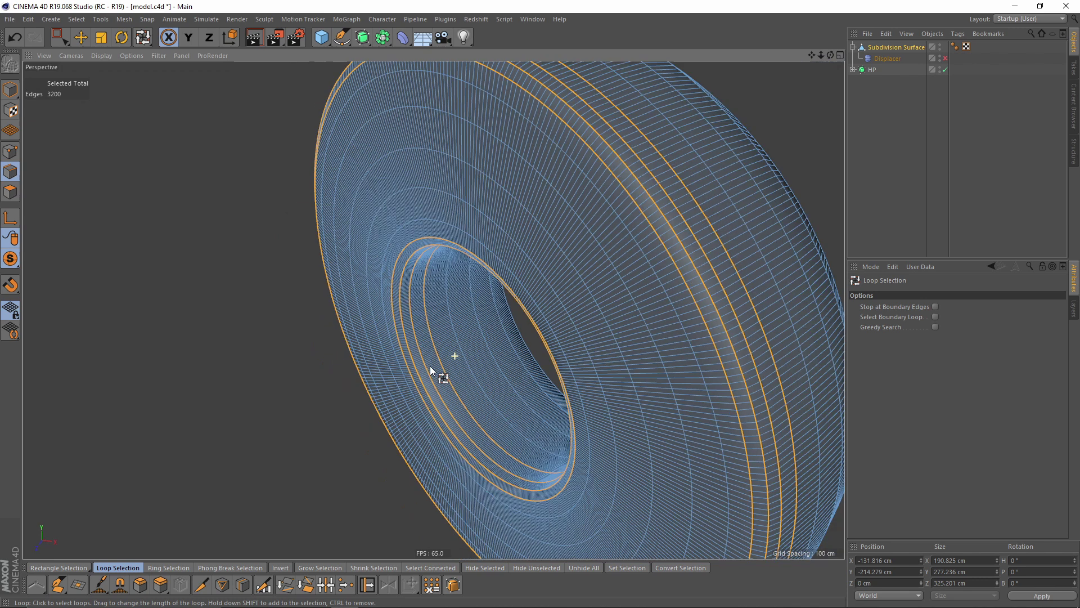
left_click_drag(423, 369, 444, 320, "alt")
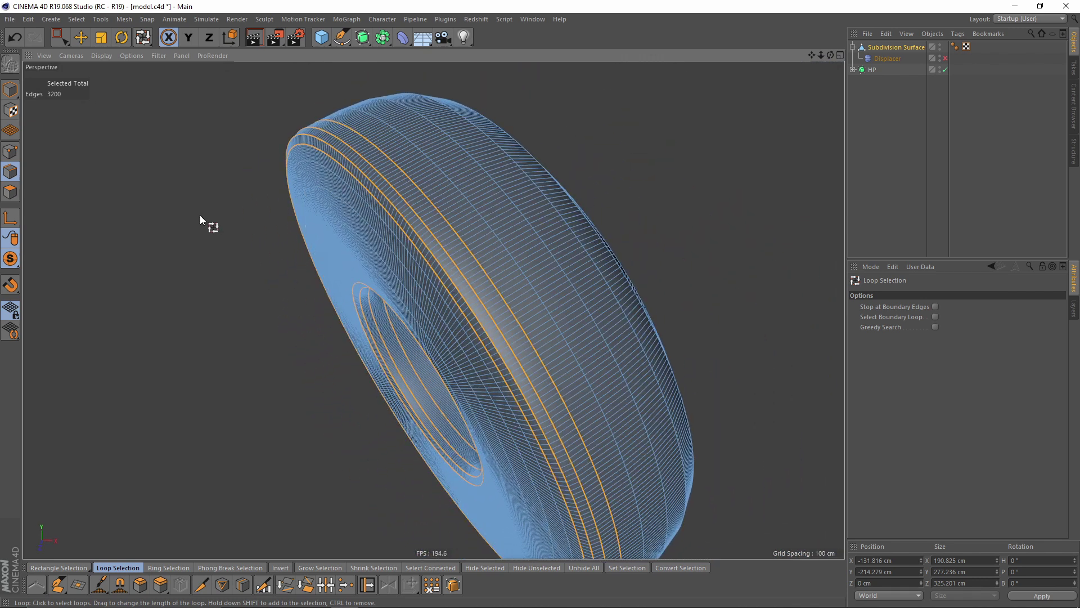
- Switch to the points of the selected loops and set their vertex weight to 100%
left_click(11, 152)
left_click_drag(563, 265, 383, 281, "alt")
left_click(77, 19)
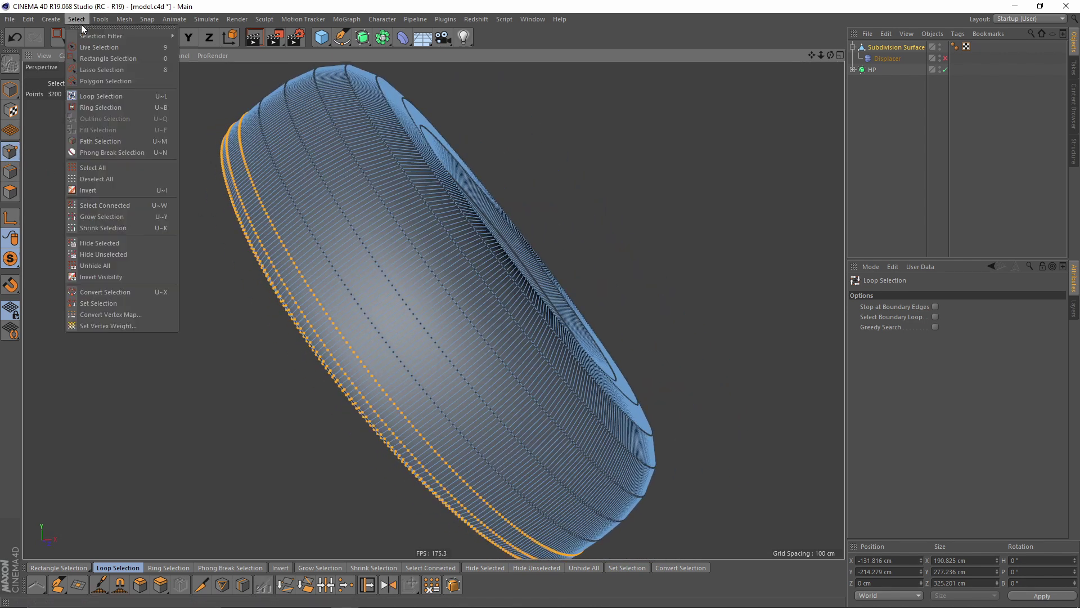
left_click(102, 326)
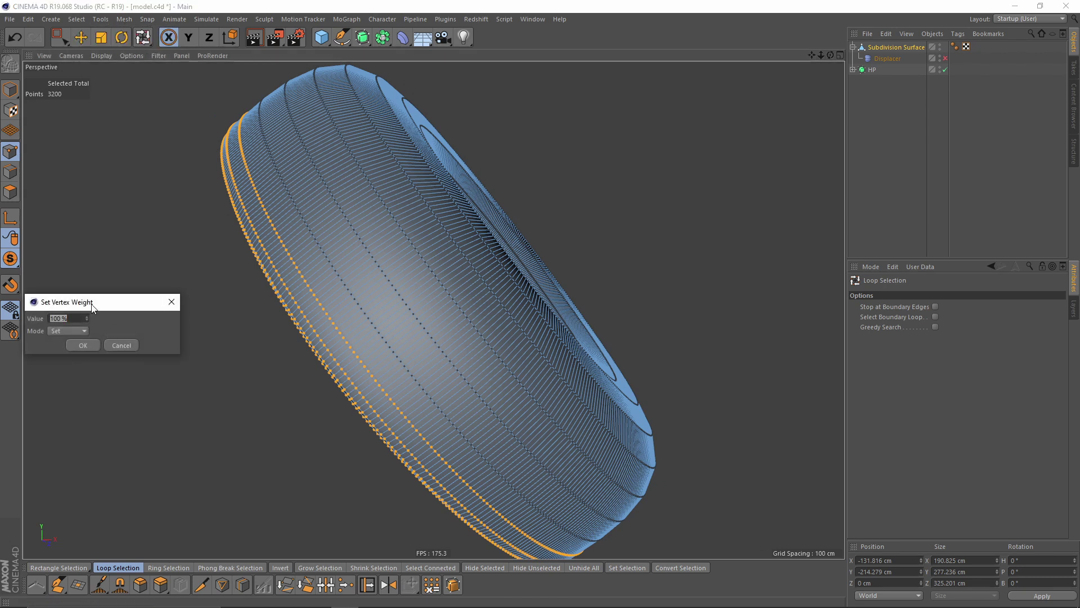
left_click(83, 345)
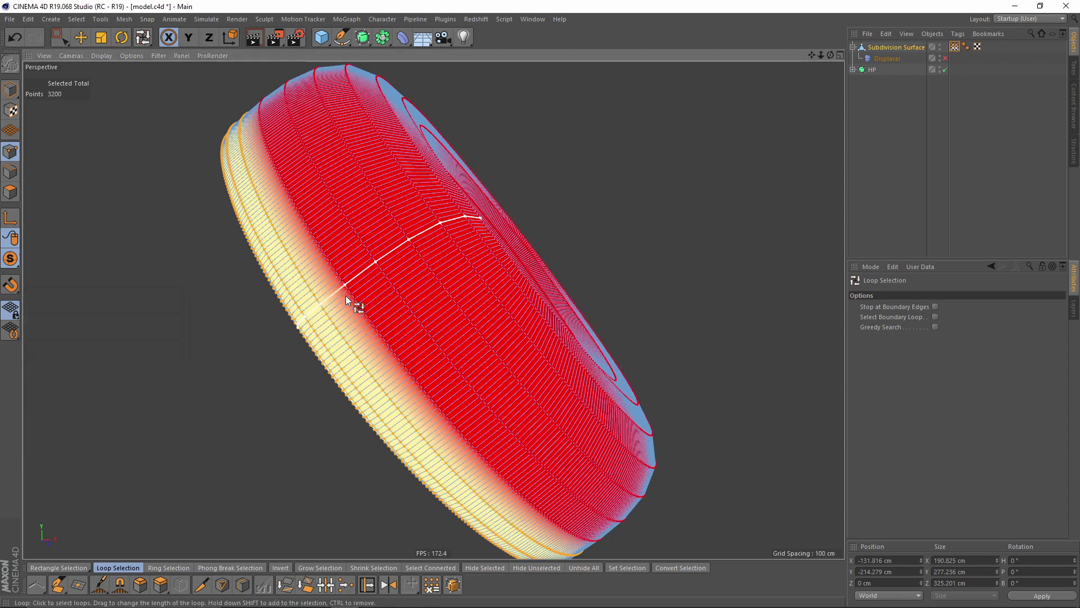
- Activate the Paint Tool on the new vertex map and enlarge its radius to 75
left_click_drag(383, 284, 371, 315, "alt")
left_click(955, 47)
left_click_drag(481, 249, 481, 275, "alt")
left_click(390, 18)
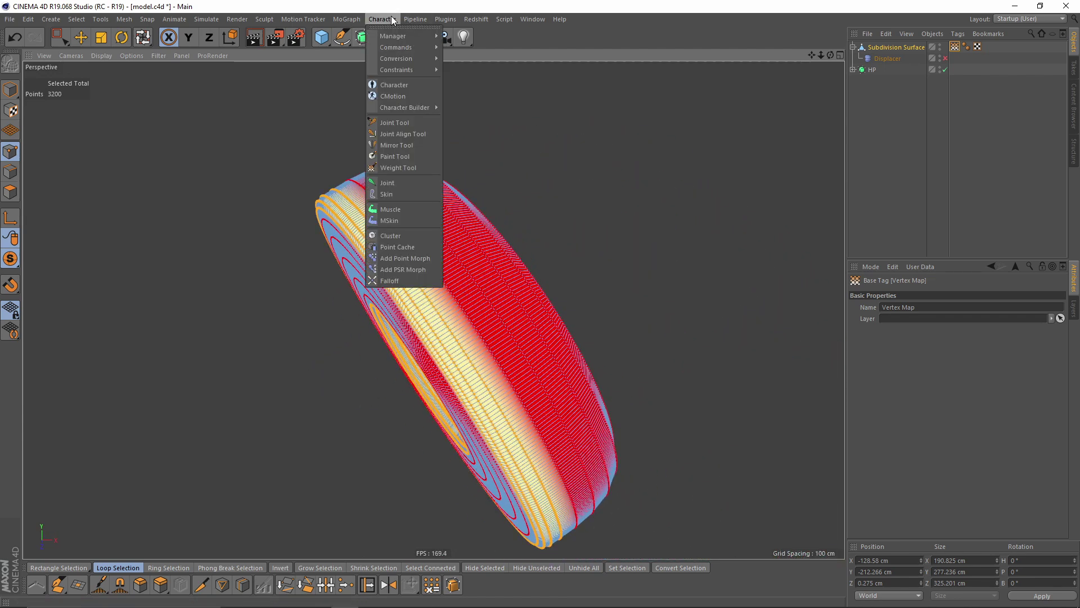
left_click(395, 157)
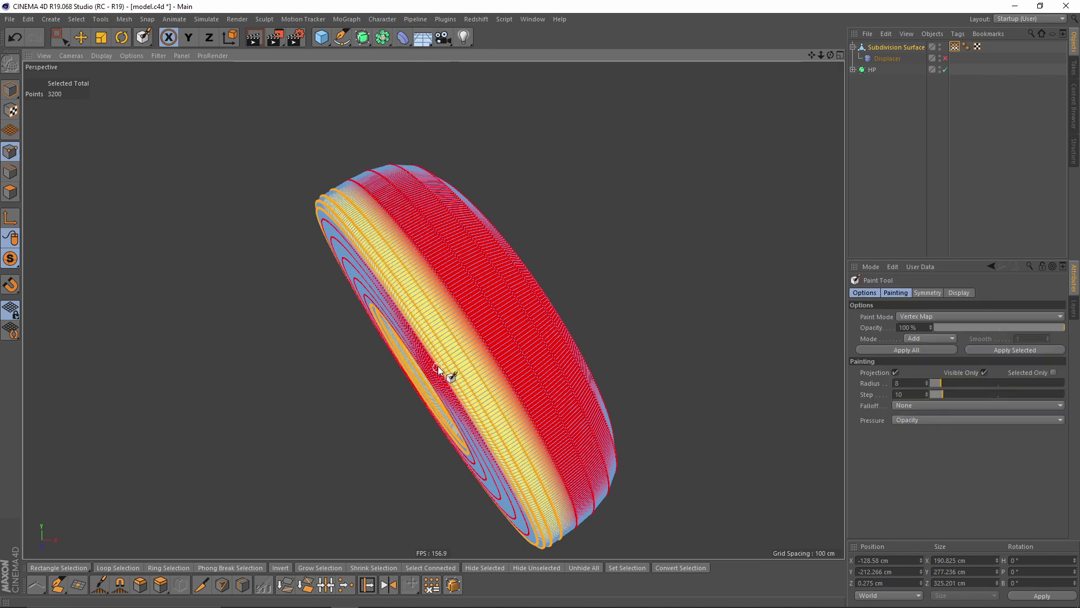
left_click_drag(447, 361, 411, 268, "alt")
mouse_move(454, 249)
middle_mouse_down()
mouse_move(491, 256)
mouse_move(477, 299)
middle_mouse_up()
- Paint vertex weight along the transition beside the weighted outer rim, going all around the cushion
mouse_move(432, 277)
left_mouse_down("alt")
mouse_move(471, 271)
mouse_move(479, 356)
left_mouse_up("alt")
mouse_move(461, 290)
left_mouse_down("alt")
mouse_move(552, 386)
mouse_move(495, 357)
left_mouse_up("alt")
mouse_move(415, 265)
left_mouse_down("alt")
mouse_move(514, 337)
mouse_move(485, 320)
left_mouse_up("alt")
left_click_drag(396, 254, 537, 243, "alt")
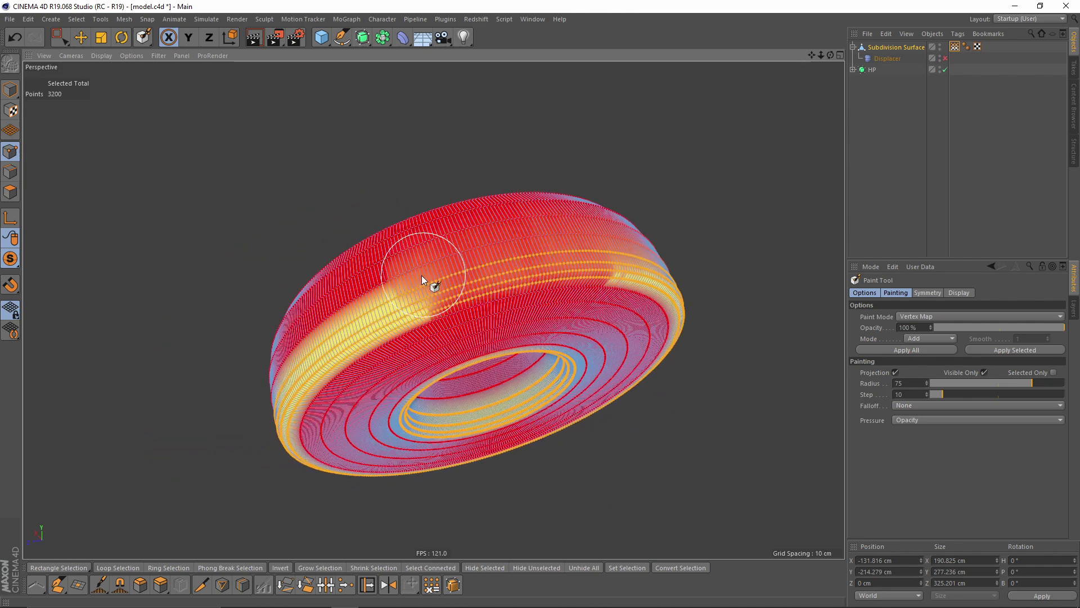
left_click_drag(372, 328, 516, 206, "alt")
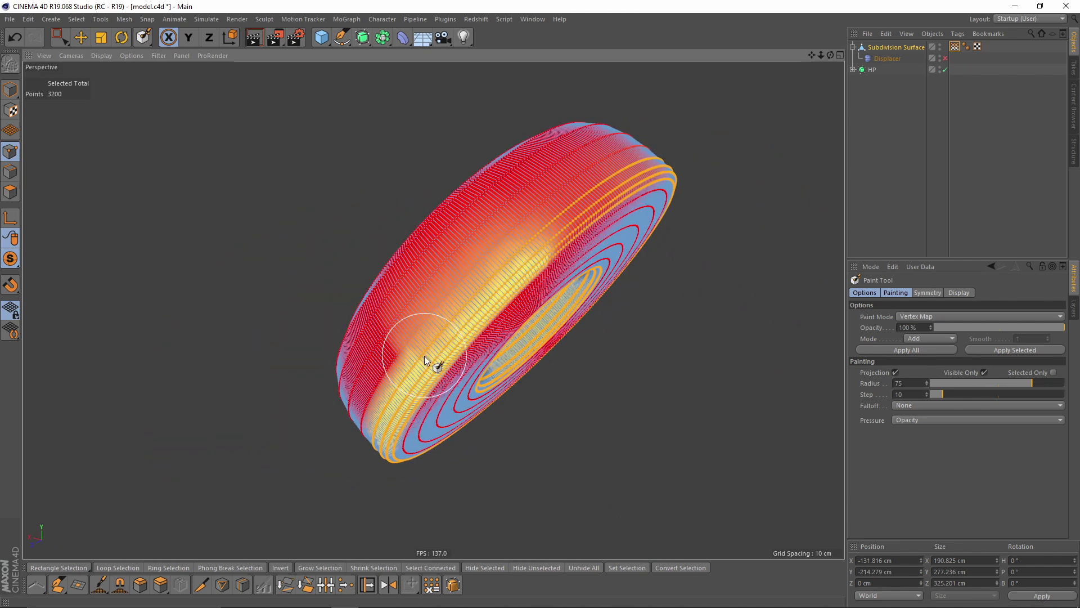
mouse_move(437, 357)
left_mouse_down("alt")
mouse_move(468, 384)
mouse_move(569, 234)
left_mouse_up("alt")
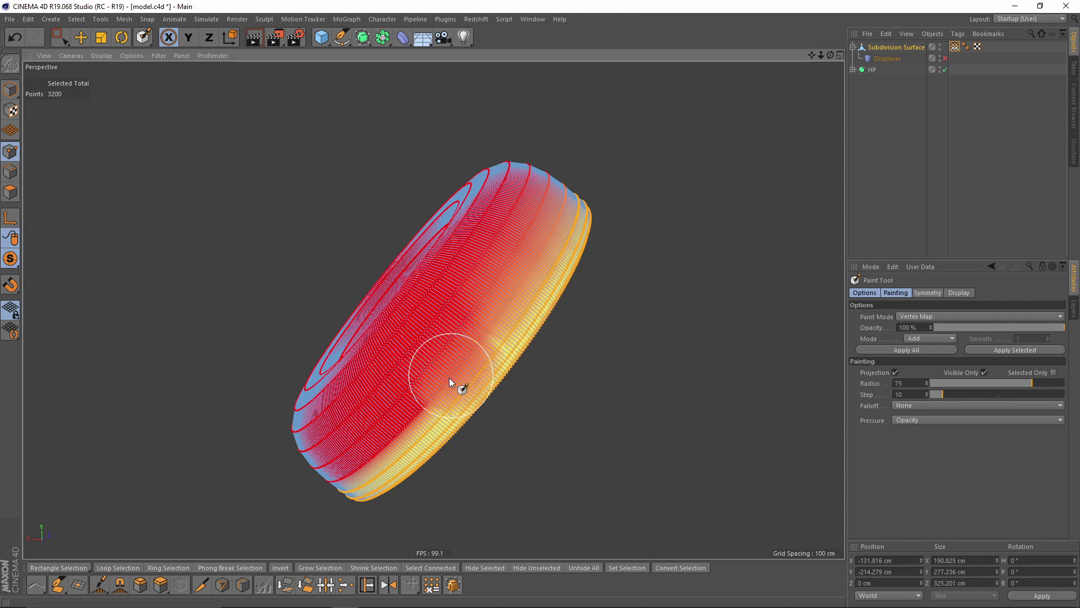
mouse_move(440, 393)
left_mouse_down("alt")
mouse_move(548, 315)
mouse_move(513, 328)
left_mouse_up("alt")
left_click_drag(434, 381, 553, 380, "alt")
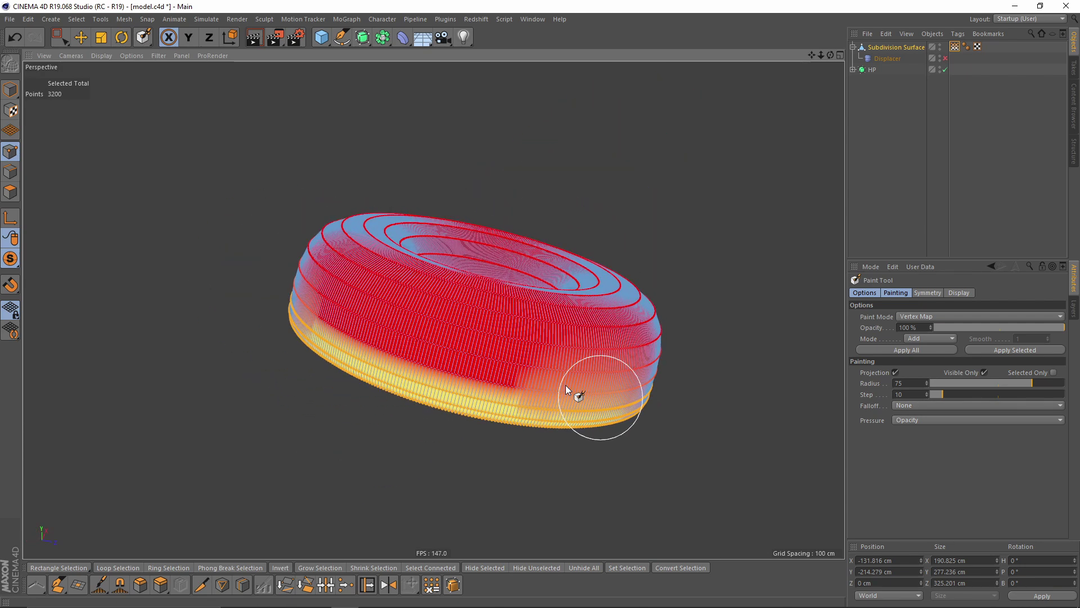
mouse_move(390, 346)
left_mouse_down("alt")
mouse_move(370, 339)
mouse_move(430, 359)
mouse_move(403, 339)
mouse_move(477, 390)
mouse_move(529, 381)
mouse_move(502, 379)
mouse_move(501, 335)
mouse_move(596, 408)
mouse_move(544, 313)
left_mouse_up("alt")
- Reduce the brush radius to 54 and paint vertex weight around the inner wall of the hole
scroll(535, 354, "up", 3)
middle_click_drag(543, 312, 532, 313)
left_click_drag(537, 317, 527, 261, "alt")
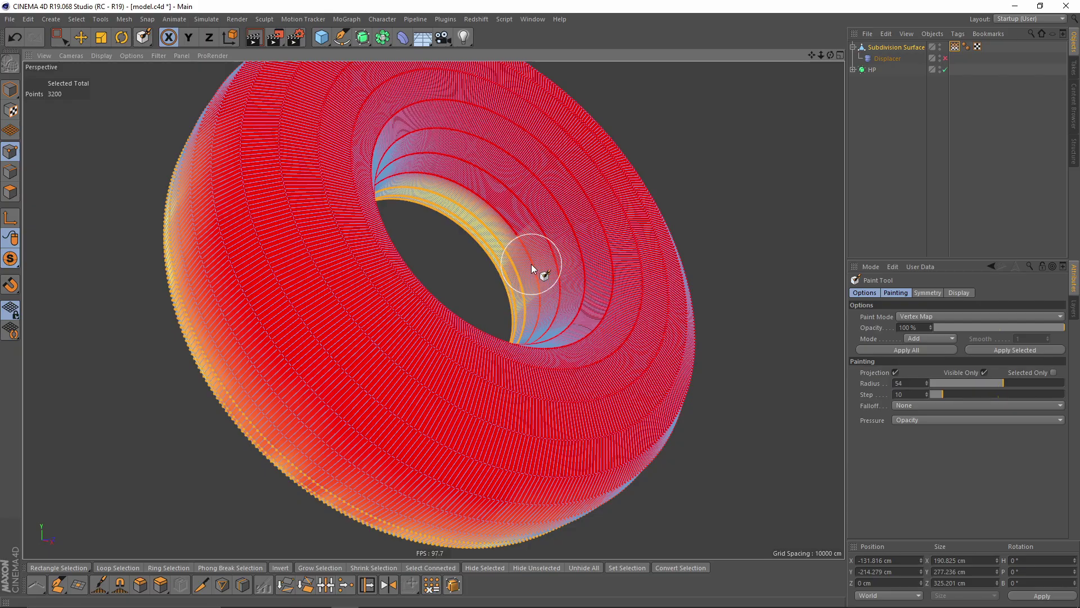
middle_click_drag(531, 265, 555, 285, "alt")
left_click_drag(554, 284, 503, 289, "alt")
right_click_drag(503, 288, 586, 273, "alt")
left_click_drag(563, 221, 577, 169)
left_click_drag(564, 231, 571, 307, "alt")
left_click_drag(570, 208, 571, 267)
left_click_drag(478, 246, 464, 197, "alt")
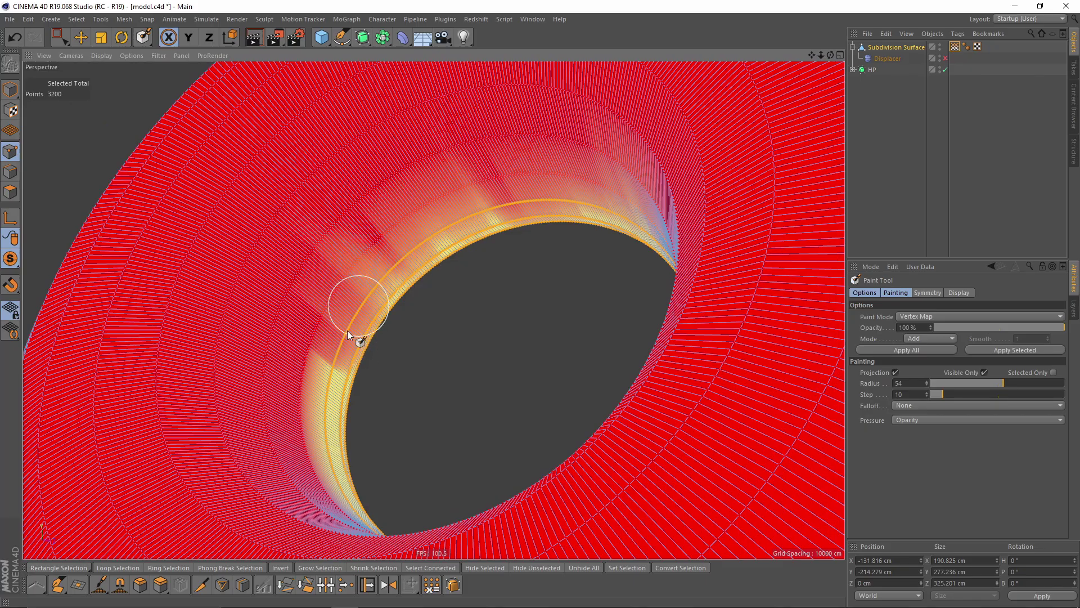
left_click_drag(349, 384, 366, 340, "alt")
mouse_move(363, 272)
left_mouse_down()
mouse_move(350, 383)
mouse_move(375, 288)
left_mouse_up()
mouse_move(365, 286)
left_mouse_down()
mouse_move(424, 356)
mouse_move(413, 432)
left_mouse_up()
mouse_move(422, 358)
left_mouse_down("alt")
mouse_move(376, 248)
mouse_move(393, 328)
mouse_move(533, 377)
mouse_move(585, 314)
mouse_move(535, 359)
mouse_move(591, 313)
mouse_move(510, 291)
mouse_move(506, 264)
mouse_move(478, 298)
mouse_move(472, 291)
mouse_move(438, 315)
mouse_move(409, 284)
mouse_move(435, 318)
left_mouse_up("alt")
- Paint irregular vertex-weight patches extending from the weighted rim up the cushion's outer side
scroll(588, 307, "down", 3)
middle_click_drag(435, 319, 420, 322)
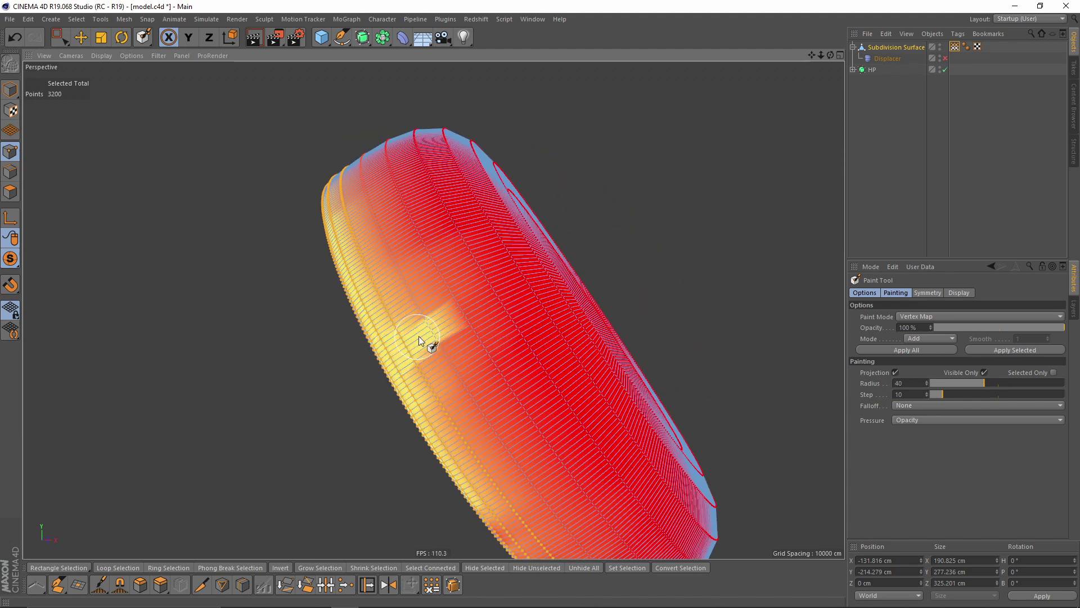
left_click_drag(484, 294, 462, 345, "alt")
mouse_move(547, 309)
middle_mouse_down()
mouse_move(568, 308)
mouse_move(573, 288)
middle_mouse_up()
mouse_move(573, 288)
left_mouse_down("alt")
mouse_move(599, 409)
mouse_move(588, 378)
left_mouse_up("alt")
middle_click_drag(588, 379, 567, 379)
right_click_drag(567, 379, 507, 404, "alt")
middle_click_drag(506, 404, 506, 454, "alt")
left_click_drag(415, 370, 478, 359)
middle_click_drag(503, 355, 476, 417, "alt")
left_click_drag(476, 417, 452, 425, "alt")
mouse_move(424, 292)
left_mouse_down()
mouse_move(472, 309)
mouse_move(398, 366)
mouse_move(476, 315)
mouse_move(450, 340)
left_mouse_up()
left_click_drag(554, 377, 582, 360)
- Paint vertex-weight streaks across the front face and down the outer side with brush radius 49
mouse_move(454, 343)
left_mouse_down("alt")
mouse_move(389, 289)
mouse_move(380, 265)
left_mouse_up("alt")
middle_click_drag(407, 360, 439, 225, "alt")
left_click_drag(491, 328, 521, 349)
left_click_drag(555, 368, 663, 322, "alt")
left_click_drag(523, 293, 532, 308)
middle_click_drag(487, 359, 585, 366, "alt")
left_click_drag(501, 369, 514, 337, "alt")
left_click_drag(624, 324, 618, 364)
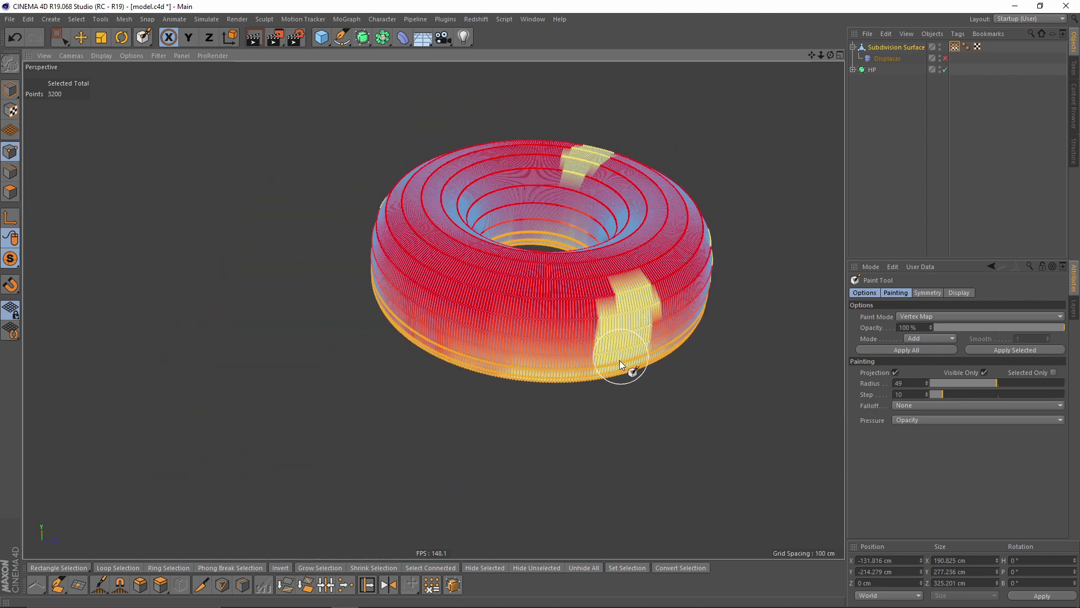
left_click_drag(495, 355, 556, 349, "alt")
middle_click_drag(474, 374, 513, 417, "alt")
mouse_move(521, 342)
left_mouse_down()
mouse_move(502, 366)
mouse_move(509, 411)
left_mouse_up()
- Paint another weight patch on the cushion's outer side and set the brush radius to 80
middle_click_drag(527, 300, 510, 300)
left_click_drag(488, 218, 455, 265)
middle_click_drag(498, 253, 502, 318, "alt")
left_click_drag(502, 318, 479, 330, "alt")
middle_click_drag(497, 332, 515, 332)
mouse_move(516, 332)
left_mouse_down("alt")
mouse_move(507, 312)
mouse_move(495, 332)
mouse_move(511, 315)
mouse_move(496, 288)
left_mouse_up("alt")
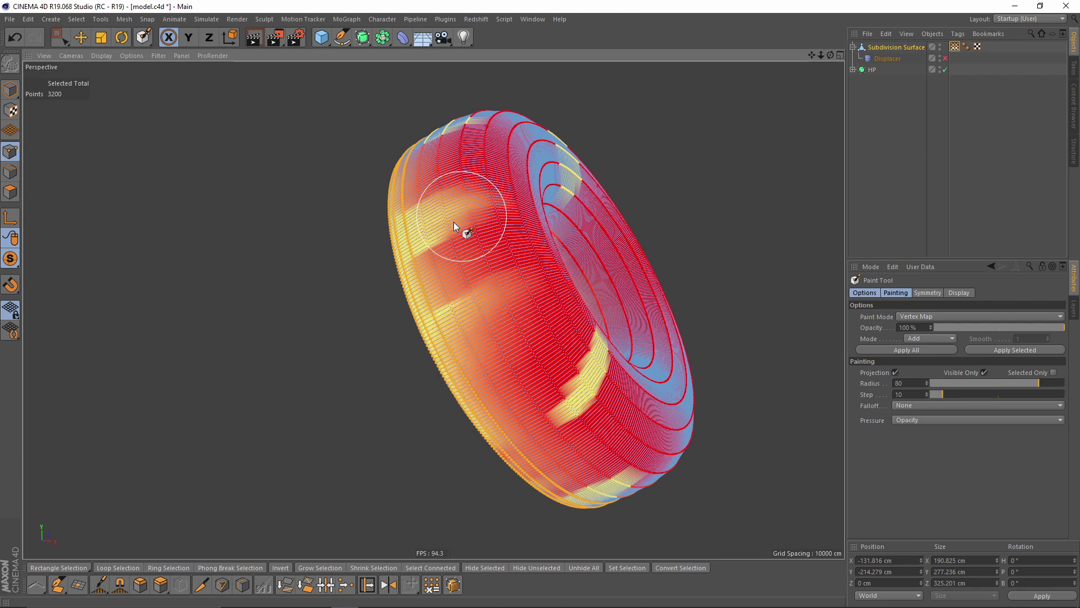
- Paint more vertex-weight patches on the cushion's outer side around its circumference with brush radius 80
left_click_drag(505, 179, 513, 340, "alt")
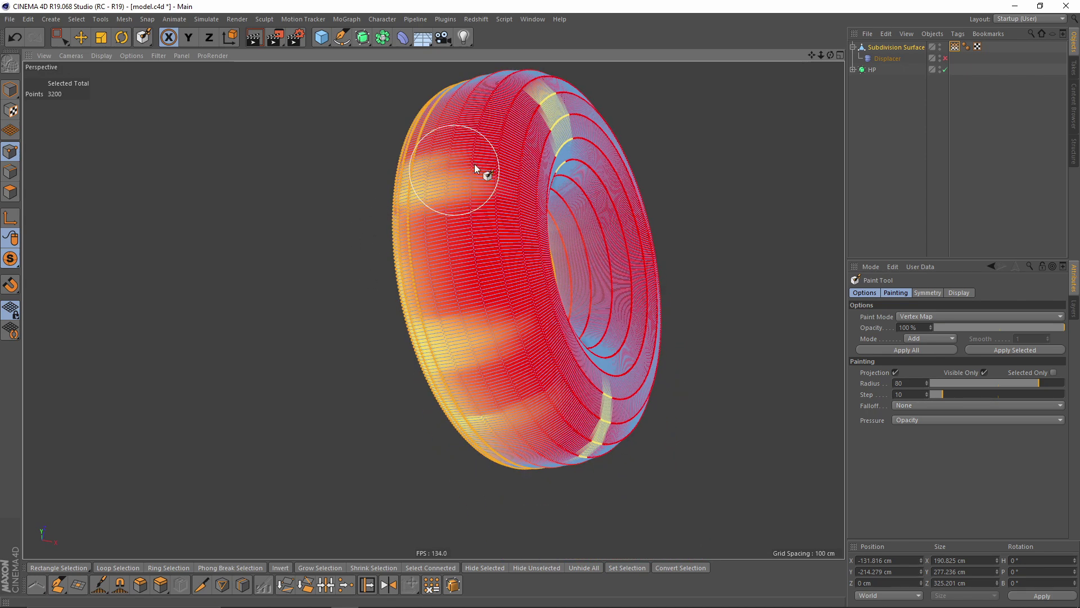
left_click_drag(530, 151, 503, 276, "alt")
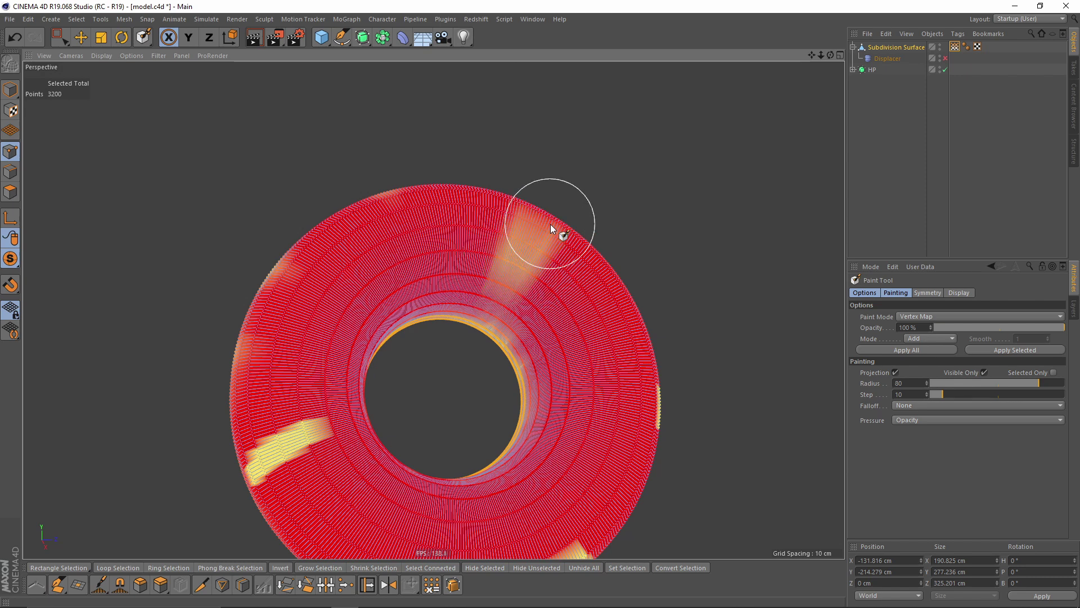
left_click_drag(554, 232, 530, 302, "alt")
mouse_move(222, 352)
left_mouse_down("alt")
mouse_move(260, 421)
mouse_move(321, 415)
mouse_move(388, 461)
left_mouse_up("alt")
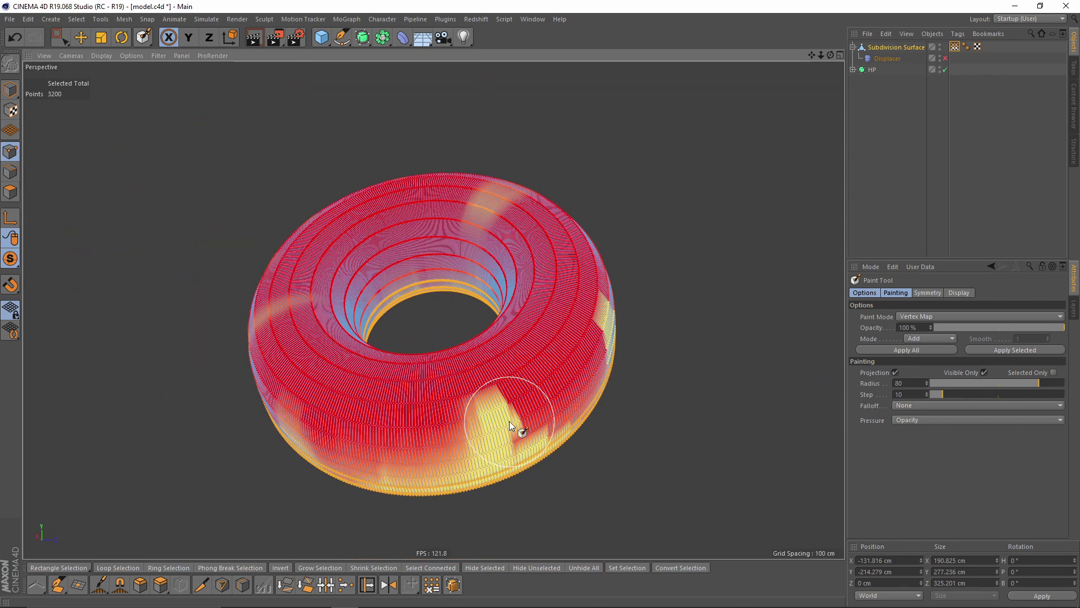
left_click_drag(574, 423, 599, 401, "alt")
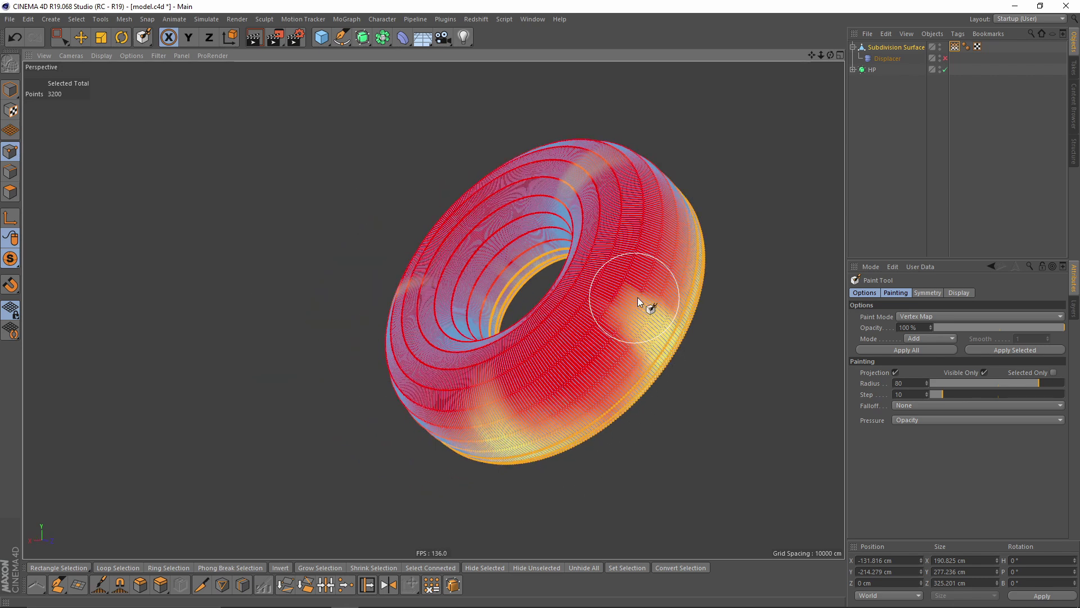
mouse_move(632, 296)
left_mouse_down("alt")
mouse_move(615, 321)
mouse_move(623, 410)
left_mouse_up("alt")
mouse_move(703, 259)
left_mouse_down("alt")
mouse_move(616, 367)
mouse_move(674, 367)
mouse_move(706, 343)
left_mouse_up("alt")
mouse_move(642, 367)
left_mouse_down()
mouse_move(602, 333)
mouse_move(611, 360)
left_mouse_up()
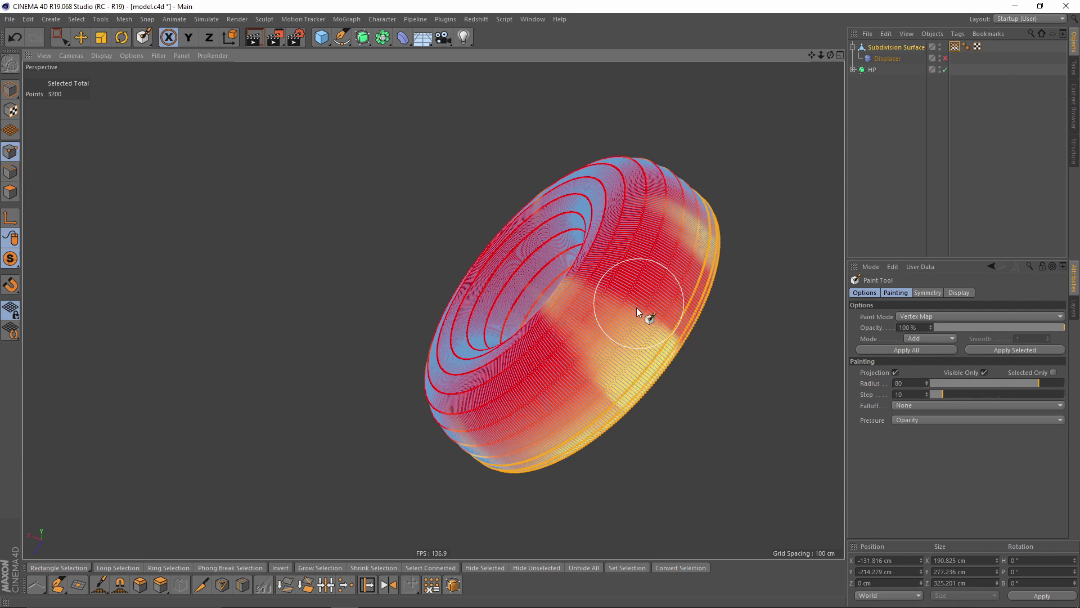
left_click_drag(623, 305, 637, 307, "alt")
- Set the brush radius to 58 and paint vertex weight around the hole's inner wall and outward onto the front face
mouse_move(544, 358)
left_mouse_down("alt")
mouse_move(547, 388)
mouse_move(559, 384)
left_mouse_up("alt")
mouse_move(558, 384)
middle_mouse_down()
mouse_move(547, 387)
mouse_move(573, 406)
middle_mouse_up()
scroll(581, 384, "up", 4)
left_click_drag(573, 406, 537, 329, "alt")
mouse_move(504, 260)
left_mouse_down()
mouse_move(552, 332)
mouse_move(544, 324)
left_mouse_up()
mouse_move(541, 276)
left_mouse_down("shift")
mouse_move(448, 199)
mouse_move(528, 298)
mouse_move(510, 321)
left_mouse_up("shift")
scroll(528, 299, "down", 4)
middle_click_drag(507, 320, 490, 319)
left_click_drag(549, 342, 561, 289, "alt")
mouse_move(569, 149)
left_mouse_down()
mouse_move(571, 242)
mouse_move(668, 367)
mouse_move(579, 308)
mouse_move(569, 379)
left_mouse_up()
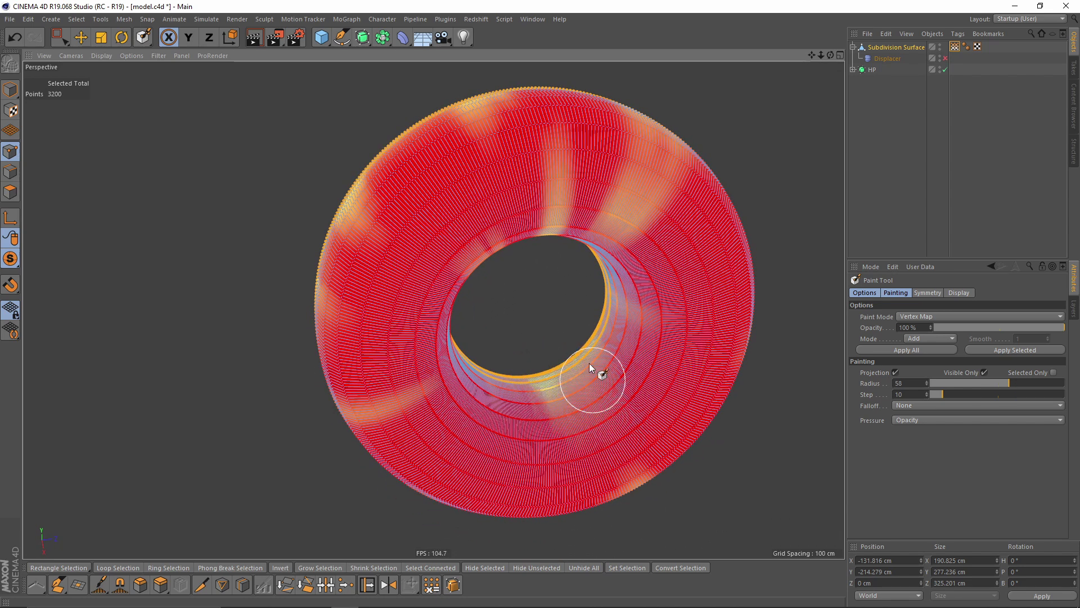
- Reduce the brush radius to 24 and paint narrow vertex-weight streaks from the hole across the lower front face
mouse_move(573, 431)
left_mouse_down("alt")
mouse_move(488, 392)
mouse_move(531, 372)
mouse_move(467, 412)
left_mouse_up("alt")
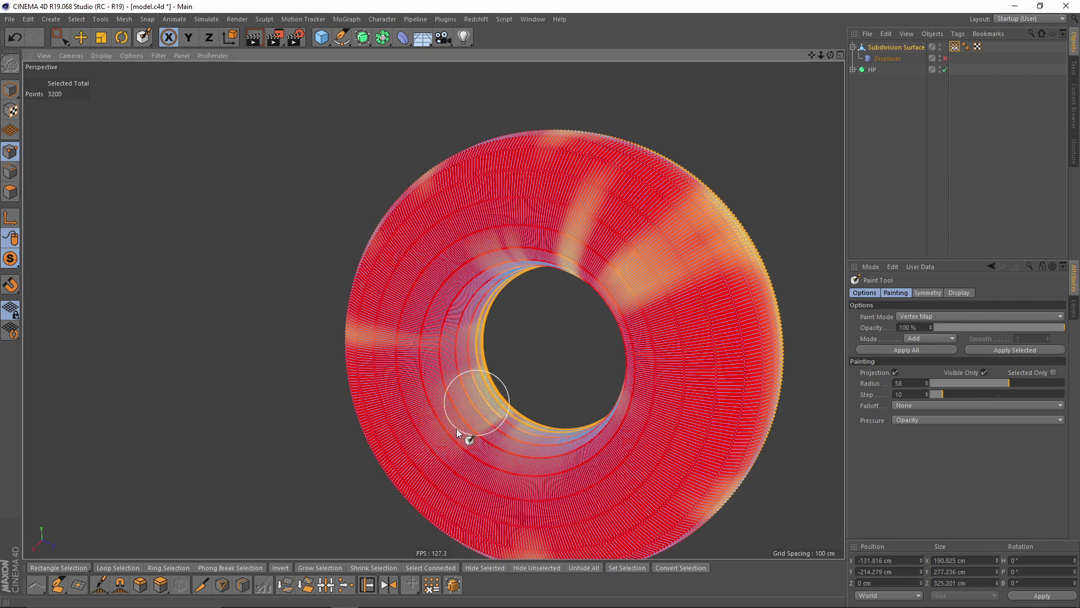
mouse_move(437, 463)
left_mouse_down("alt")
mouse_move(497, 388)
mouse_move(482, 321)
mouse_move(492, 456)
mouse_move(492, 369)
left_mouse_up("alt")
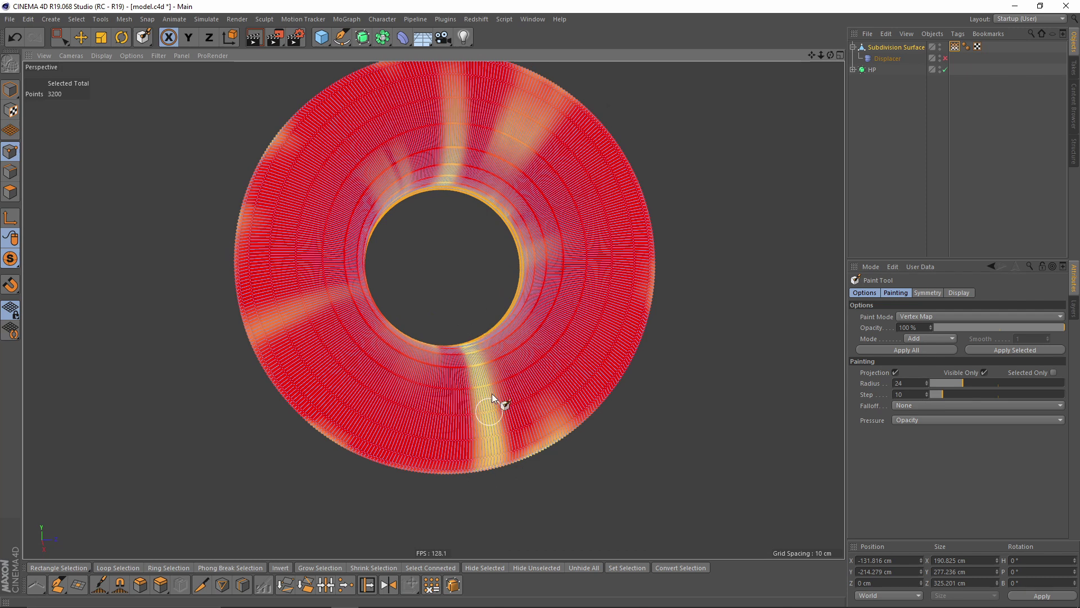
left_click_drag(491, 325, 577, 432)
- Set the brush radius to 68 and paint further vertex-weight patches along the rim of the cushion's outer side
middle_click_drag(577, 433, 602, 432)
middle_click_drag(601, 432, 570, 352, "alt")
mouse_move(587, 344)
left_mouse_down("alt")
mouse_move(514, 273)
mouse_move(492, 381)
mouse_move(557, 279)
mouse_move(546, 228)
left_mouse_up("alt")
left_click_drag(495, 261, 360, 316, "alt")
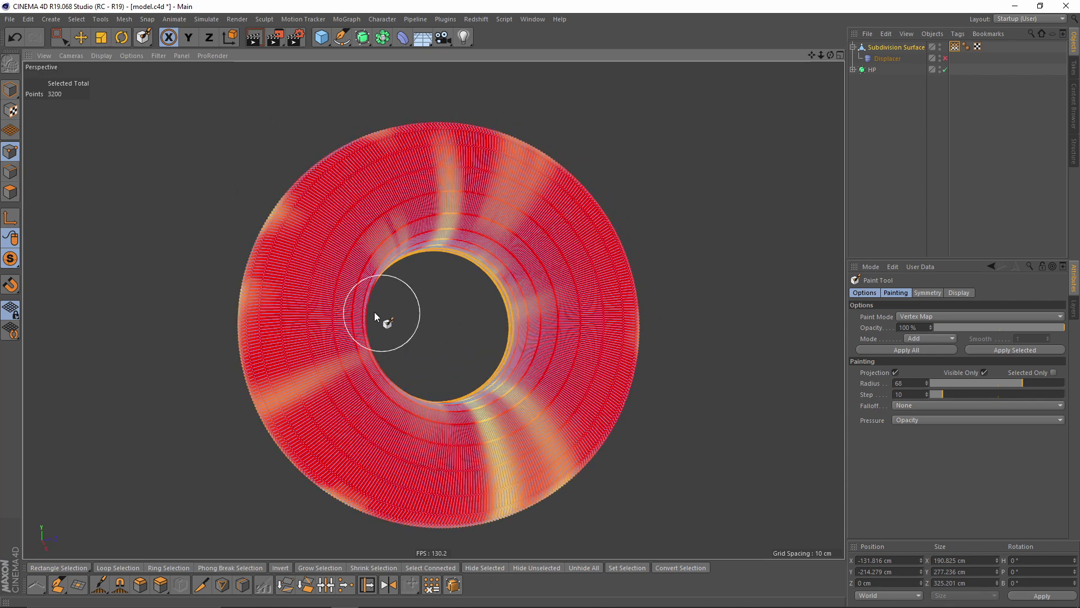
mouse_move(469, 312)
left_mouse_down("alt")
mouse_move(552, 249)
mouse_move(504, 323)
left_mouse_up("alt")
scroll(551, 248, "down", 4)
scroll(560, 268, "up", 2)
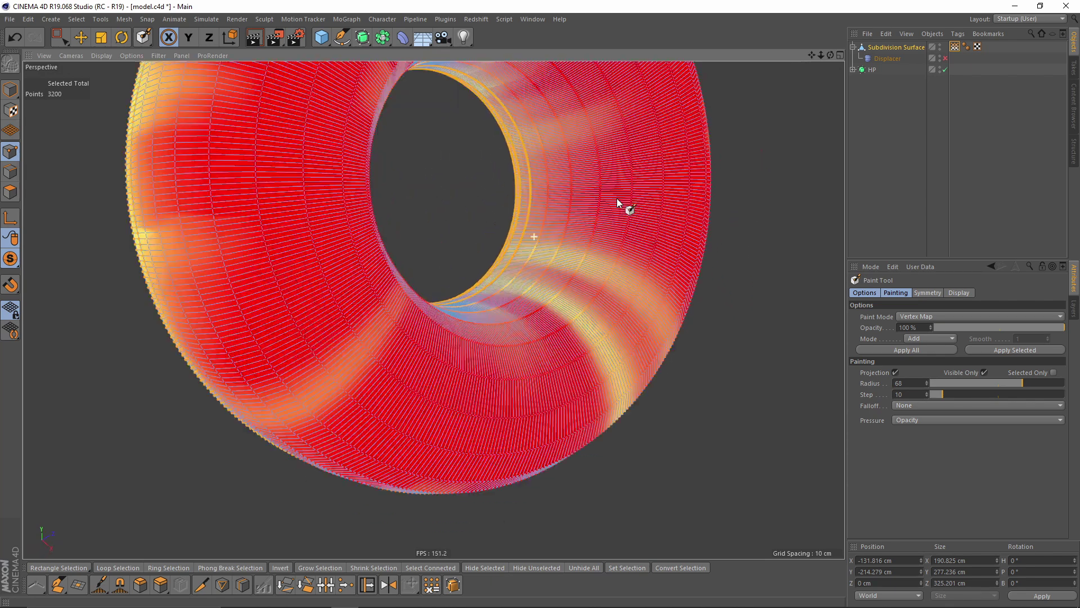
middle_click_drag(520, 210, 529, 261, "alt")
right_click_drag(533, 240, 456, 255, "alt")
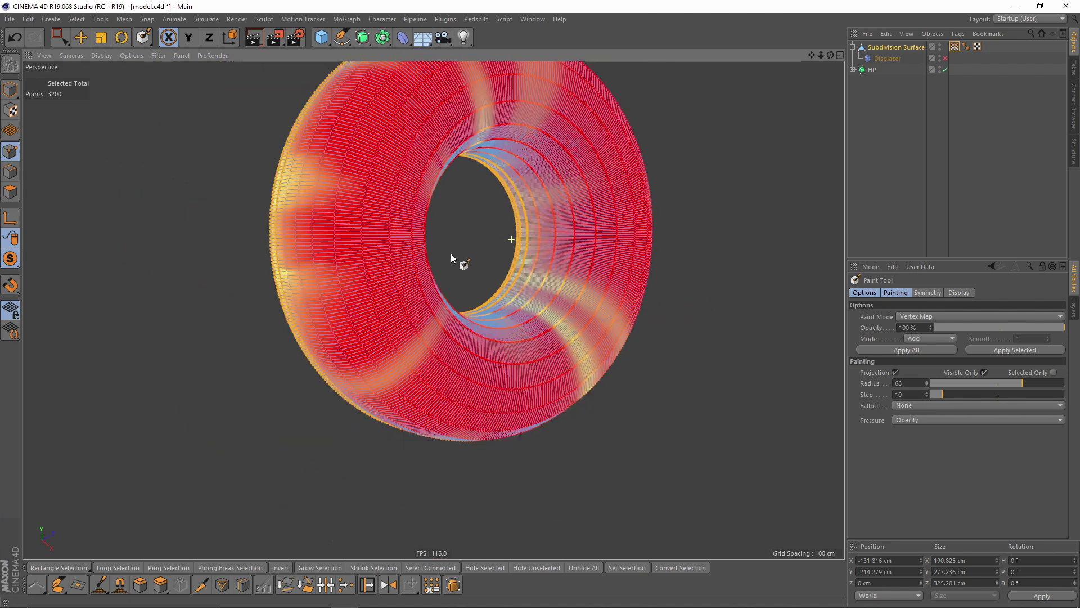
left_click_drag(461, 256, 535, 238, "alt")
scroll(537, 239, "up", 3)
left_click_drag(552, 316, 632, 354, "alt")
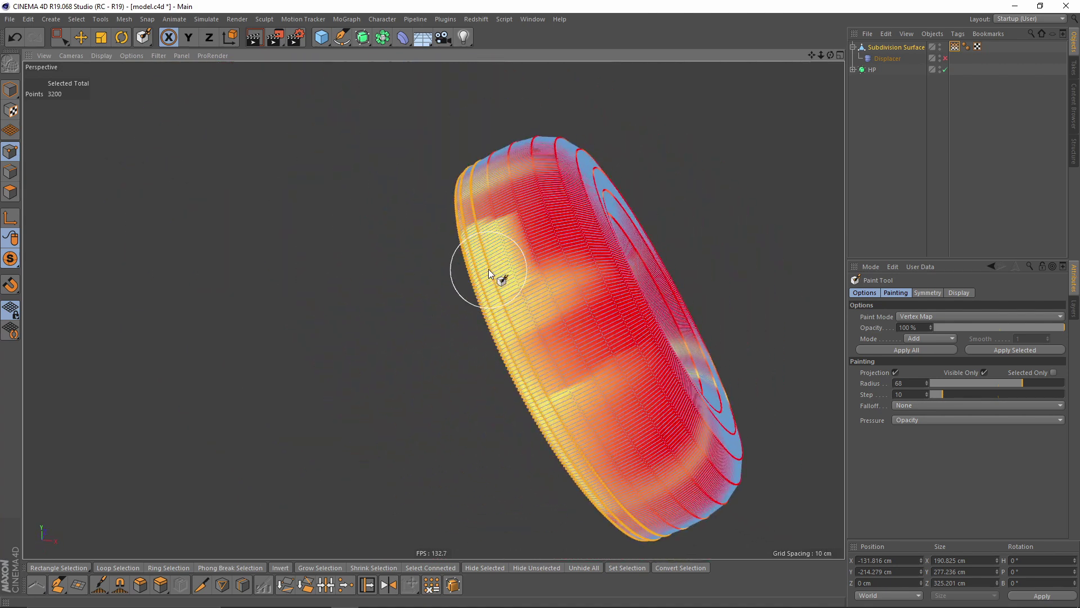
scroll(484, 281, "down", 3)
mouse_move(488, 299)
left_mouse_down("alt")
mouse_move(402, 278)
mouse_move(506, 277)
mouse_move(539, 208)
mouse_move(478, 238)
mouse_move(444, 217)
mouse_move(458, 303)
mouse_move(584, 244)
mouse_move(609, 328)
mouse_move(606, 251)
left_mouse_up("alt")
scroll(606, 251, "up", 2)
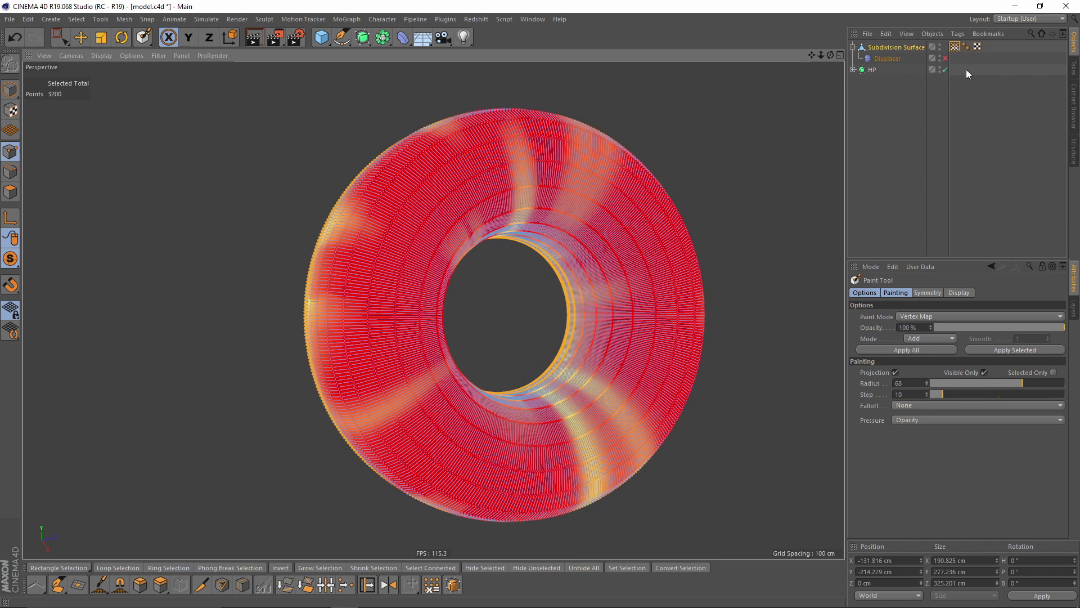
- Enable the Displacer and add a Restriction tag to it
left_click(945, 58)
left_click(880, 59)
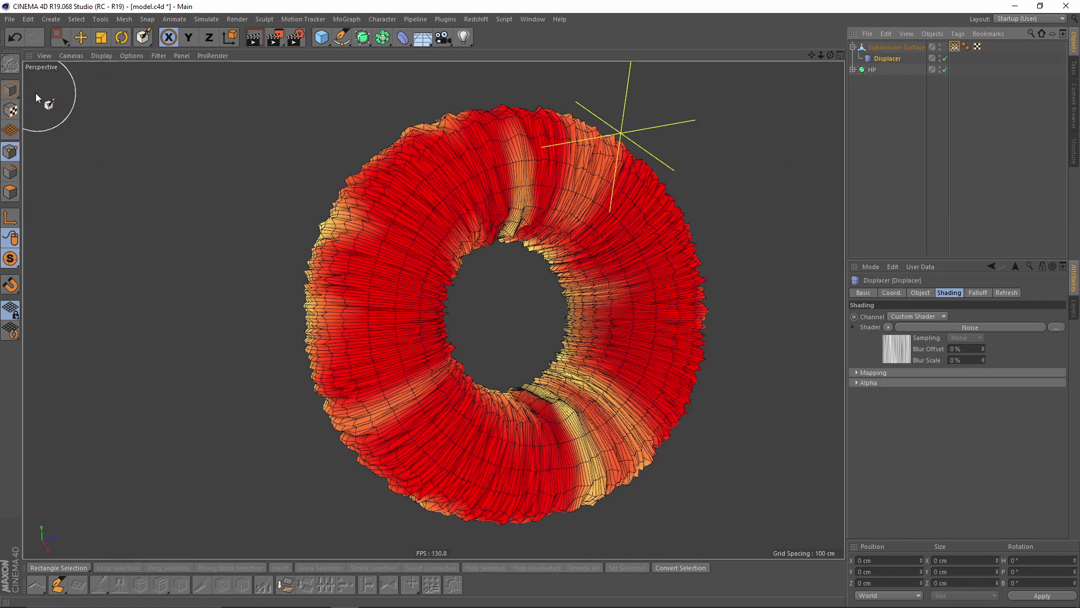
right_click(881, 59)
mouse_move(908, 66)
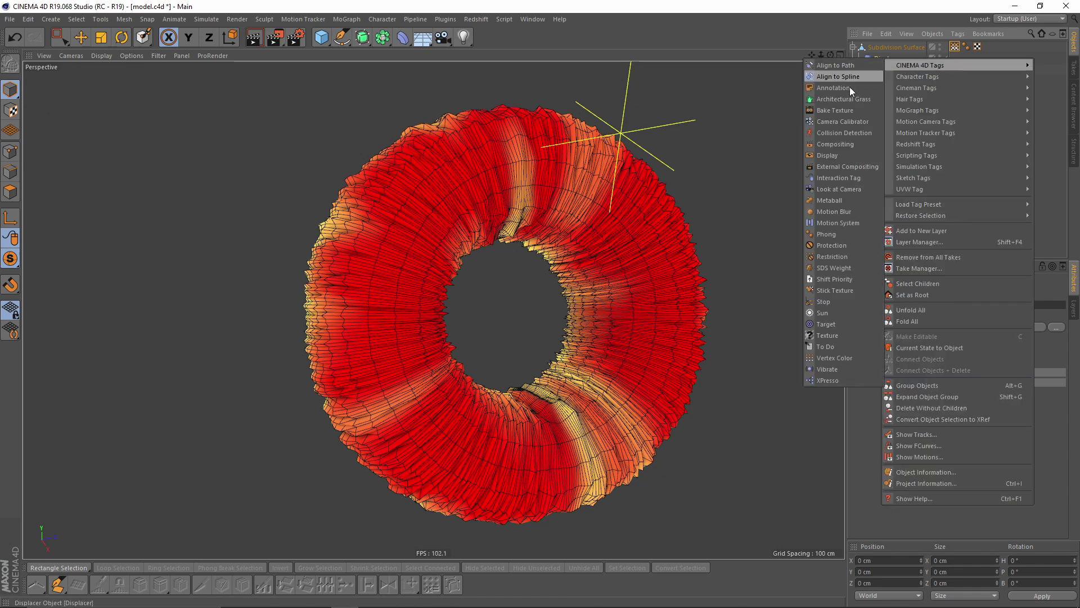
left_click(832, 257)
- Assign the painted vertex map to the first name slot of the Displacer's Restriction tag
left_click_drag(726, 281, 667, 236, "alt")
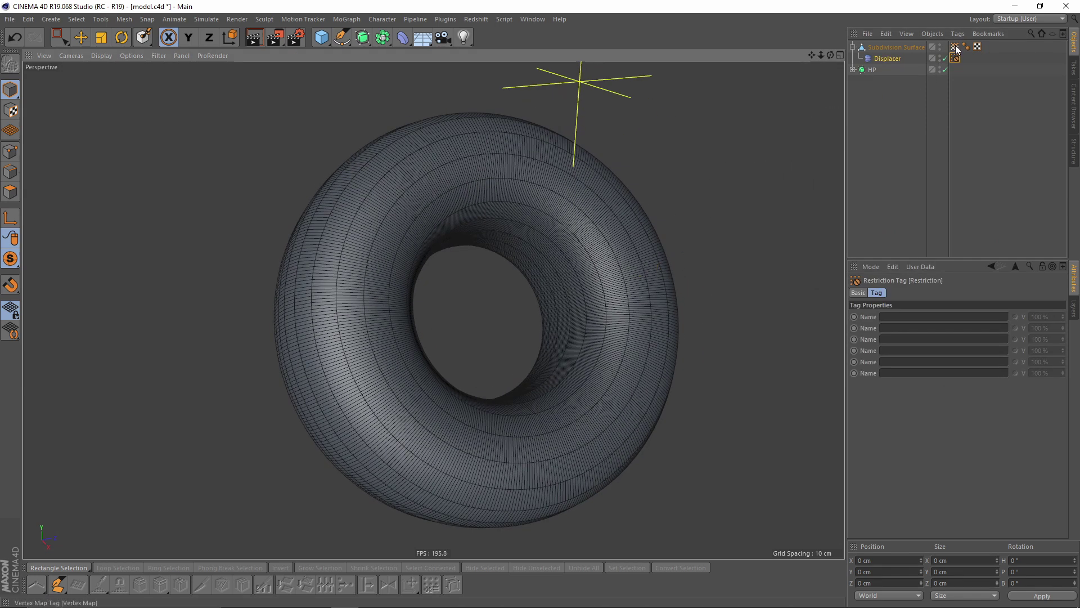
left_click_drag(955, 48, 916, 320)
left_click_drag(625, 297, 783, 138, "alt")
- Place the displaced cushion mesh under a new Subdivision Surface
left_click(882, 47)
left_click(362, 37, "alt")
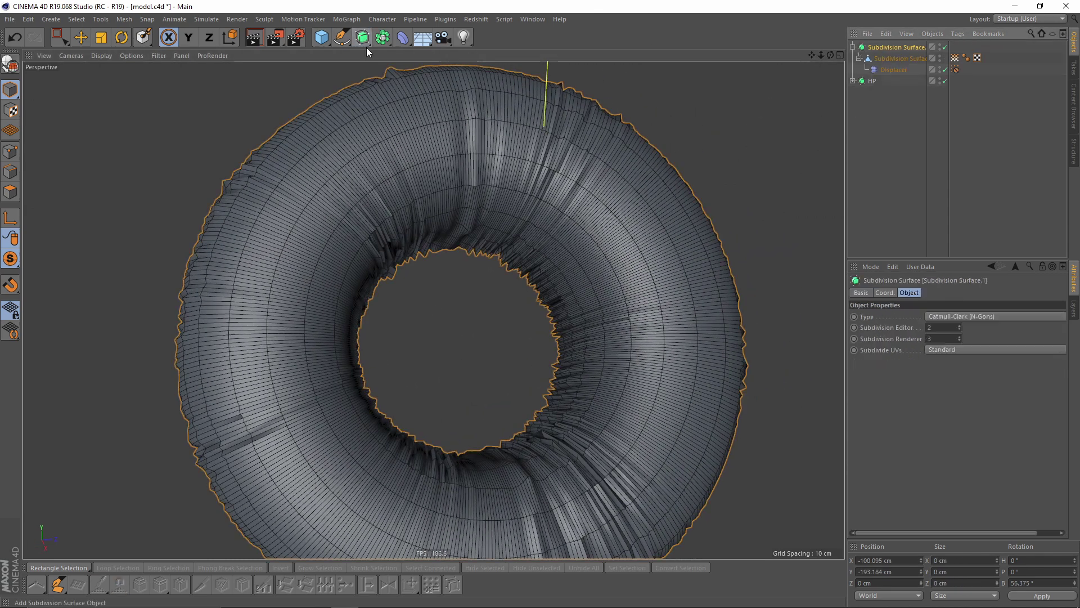
left_click_drag(540, 240, 536, 265, "alt")
scroll(480, 282, "down", 4)
- Paint a full-weight patch on the upper front face of the vertex map and check the wrinkles on the shaded cushion
left_click(955, 58)
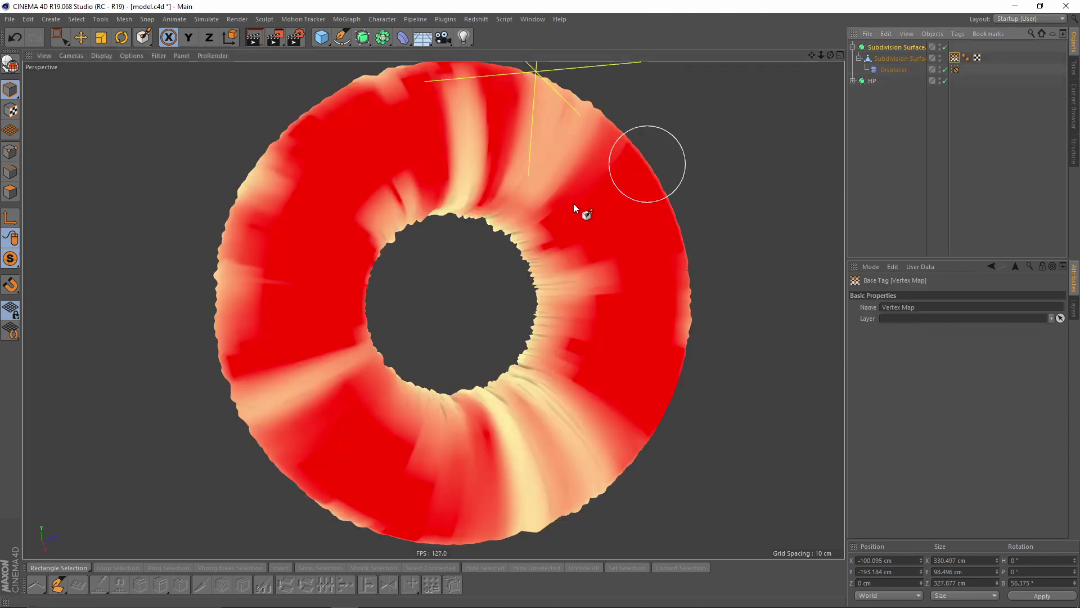
left_click_drag(575, 209, 515, 197, "alt")
mouse_move(475, 246)
left_mouse_down("alt")
mouse_move(442, 241)
mouse_move(451, 234)
mouse_move(434, 356)
mouse_move(447, 325)
mouse_move(537, 253)
mouse_move(586, 263)
mouse_move(565, 269)
mouse_move(587, 317)
mouse_move(574, 268)
mouse_move(664, 208)
left_mouse_up("alt")
left_click(888, 172)
left_click(895, 70)
left_click_drag(578, 130, 629, 190, "alt")
mouse_move(563, 225)
left_mouse_down("alt")
mouse_move(433, 196)
mouse_move(500, 198)
left_mouse_up("alt")
left_click(955, 58)
key("ctrl+shift+a")
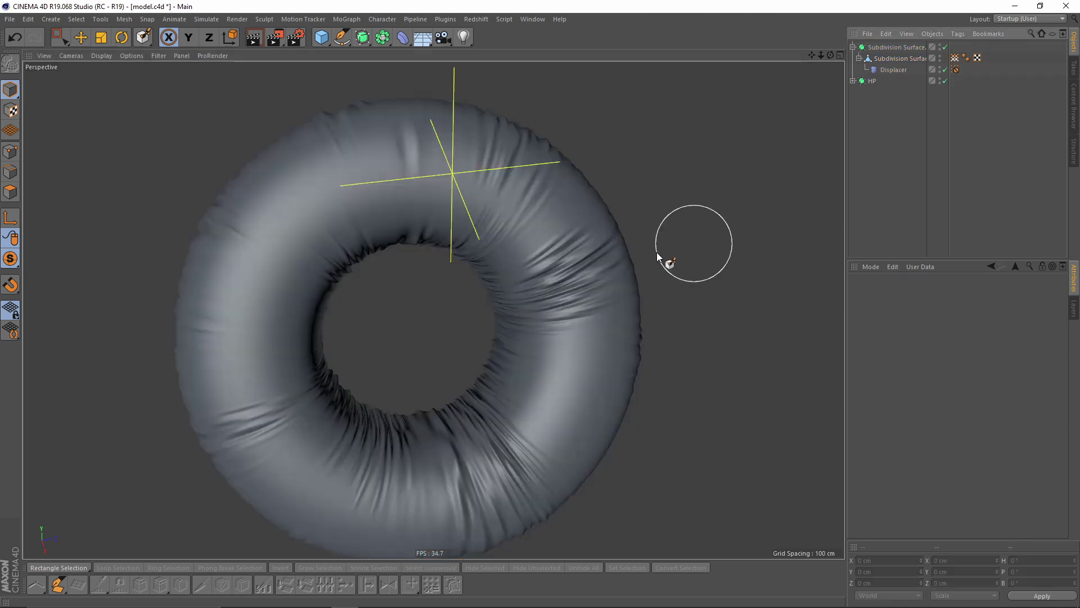
left_click_drag(522, 293, 400, 429, "alt")
- Erase vertex weight from the middle of the bright streak on the lower front face and check the shaded result
left_click(955, 58)
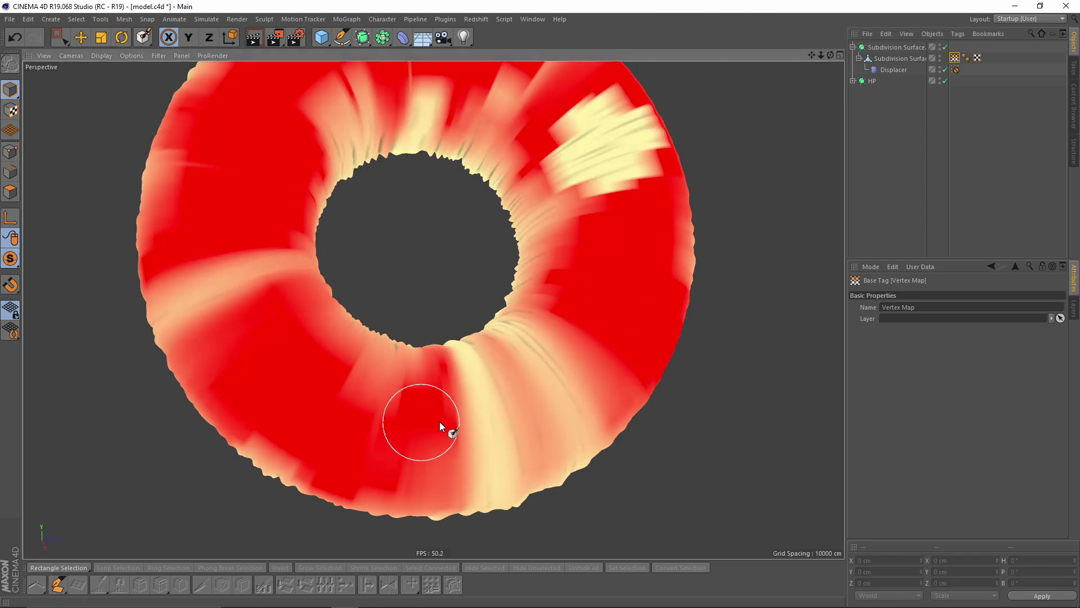
left_click_drag(444, 421, 484, 411)
mouse_move(561, 296)
left_mouse_down("alt")
mouse_move(517, 326)
mouse_move(505, 367)
mouse_move(463, 390)
mouse_move(453, 371)
left_mouse_up("alt")
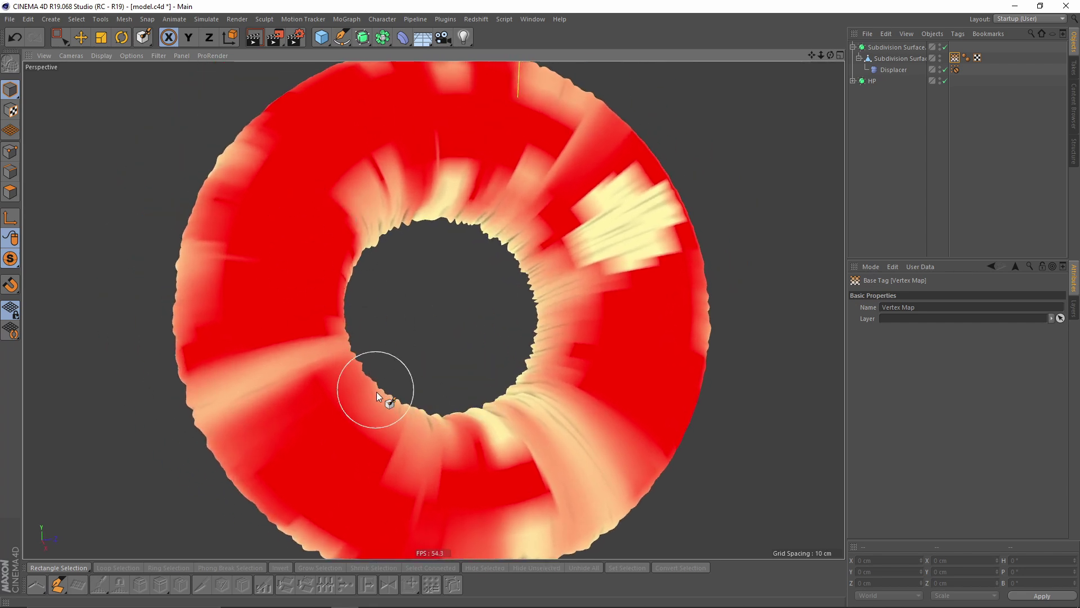
middle_click_drag(482, 435, 471, 374, "alt")
left_click_drag(512, 438, 520, 419, "ctrl")
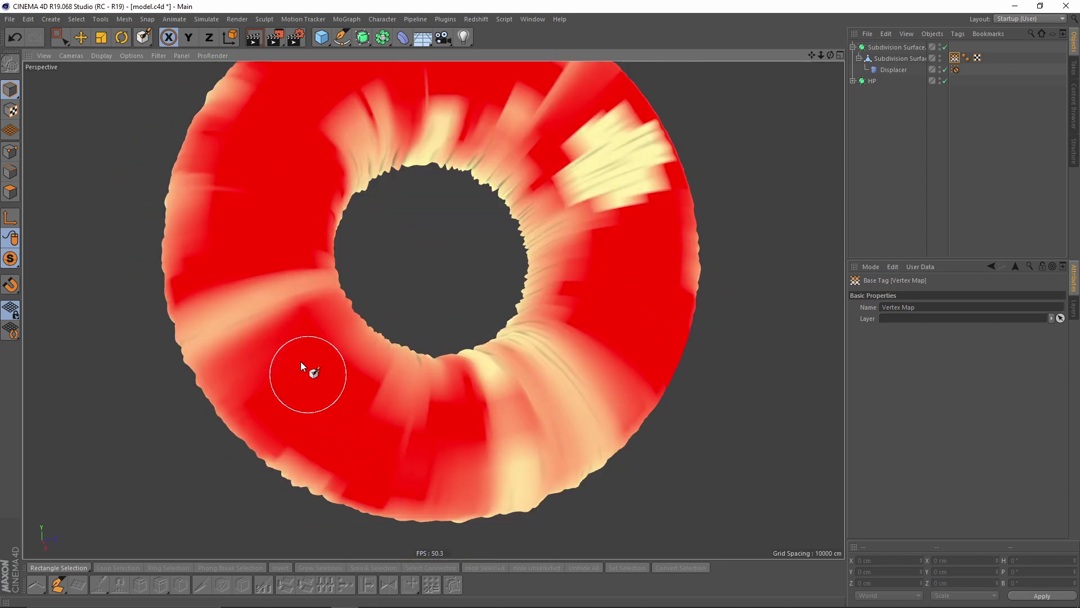
left_click(915, 199)
middle_click_drag(436, 291, 398, 328, "alt")
left_click_drag(398, 328, 516, 249, "alt")
- Try a new vertex-weight patch on the front face between the rim and the hole, and erase it
left_click(955, 58)
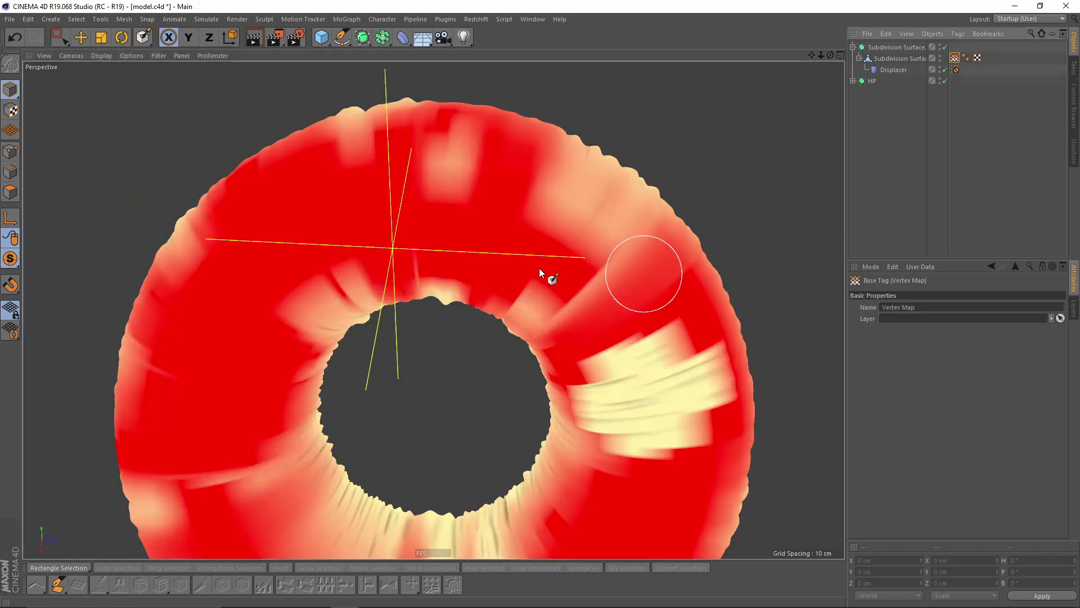
left_click(262, 269)
left_click(914, 161)
mouse_move(383, 304)
left_mouse_down("alt")
mouse_move(460, 238)
mouse_move(495, 225)
left_mouse_up("alt")
left_click(955, 58)
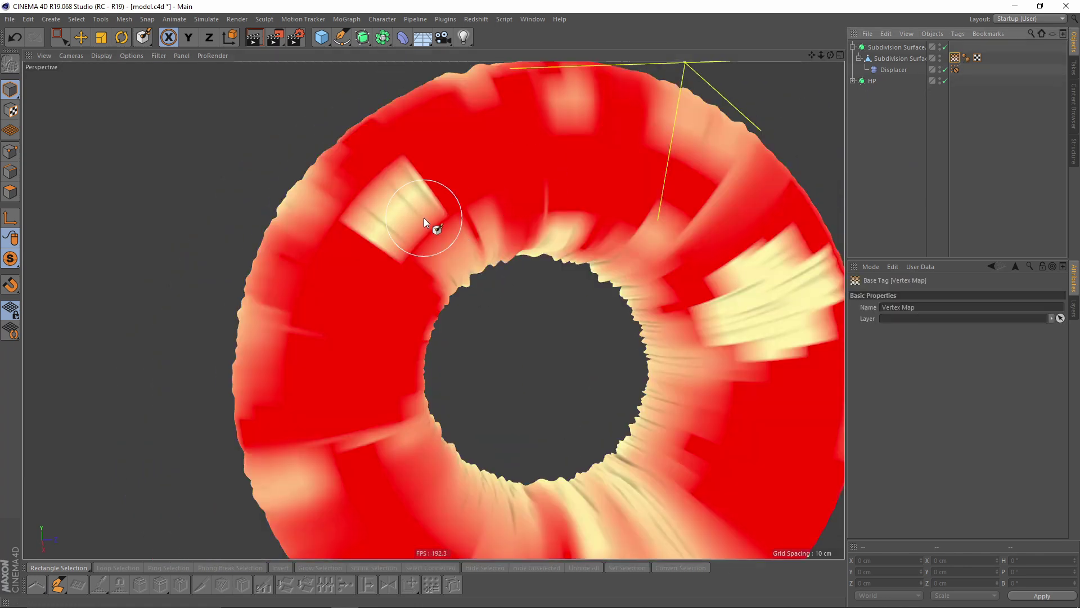
mouse_move(420, 208)
left_mouse_down()
mouse_move(411, 184)
mouse_move(357, 294)
mouse_move(422, 302)
mouse_move(535, 261)
left_mouse_up()
left_click(919, 195)
- Set the paint opacity to 33 % and soften the bright weight patch on the upper front face
left_click(954, 59)
left_click_drag(622, 205, 590, 248, "alt")
scroll(543, 256, "up", 3)
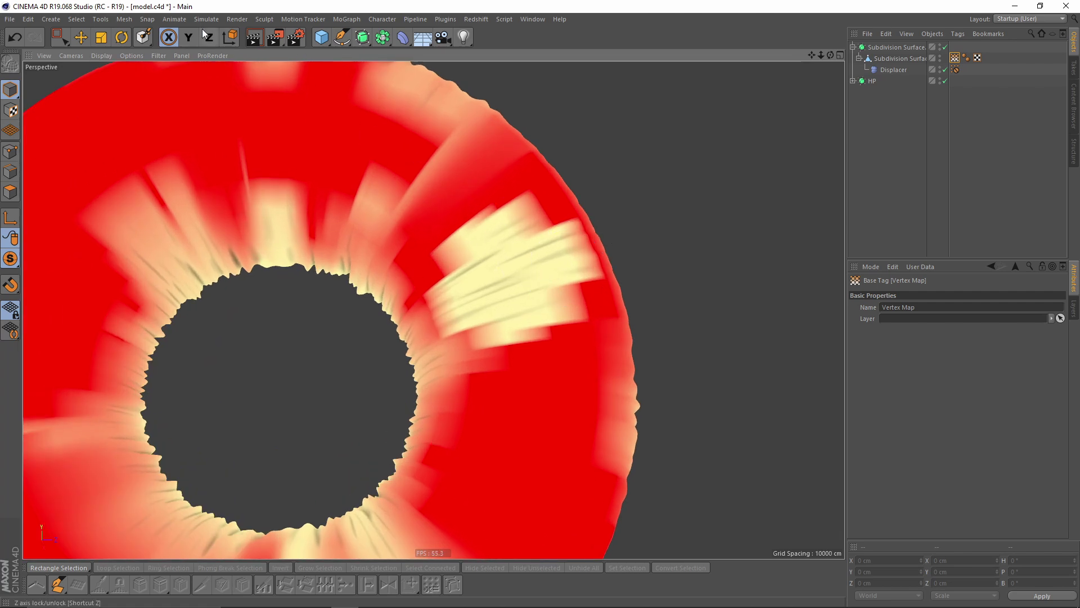
left_click(143, 37)
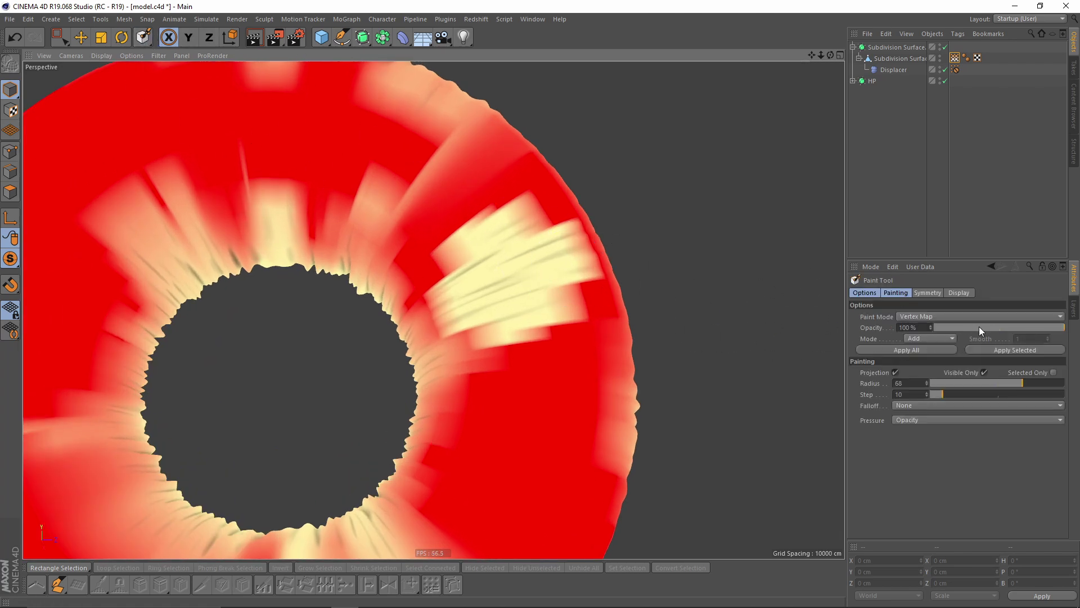
left_click_drag(1007, 328, 990, 329)
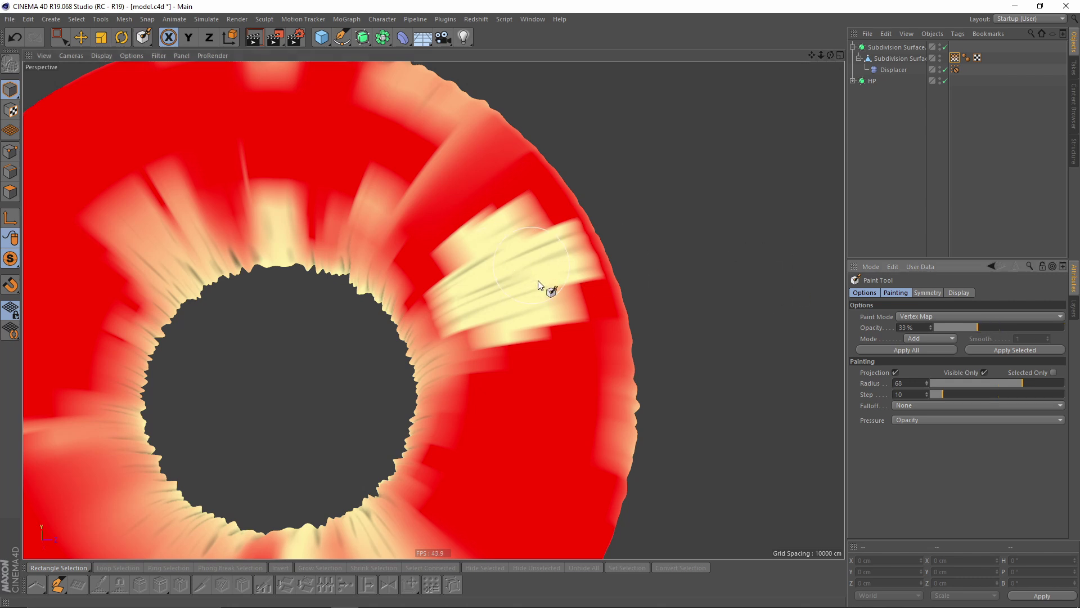
left_click_drag(535, 292, 574, 249, "alt")
mouse_move(602, 327)
left_mouse_down()
mouse_move(474, 314)
mouse_move(475, 279)
mouse_move(541, 195)
mouse_move(579, 245)
mouse_move(525, 295)
left_mouse_up()
- Shrink the brush and paint a thin vertex-weight streak on the front face below the bright patch
middle_click_drag(522, 408, 487, 420)
mouse_move(467, 416)
left_mouse_down()
mouse_move(572, 432)
mouse_move(573, 445)
mouse_move(604, 301)
mouse_move(538, 312)
left_mouse_up()
left_click(919, 176)
right_click_drag(598, 384, 521, 393, "alt")
mouse_move(521, 393)
left_mouse_down("alt")
mouse_move(582, 320)
mouse_move(503, 353)
mouse_move(537, 182)
mouse_move(564, 433)
mouse_move(612, 355)
mouse_move(601, 376)
mouse_move(533, 413)
mouse_move(510, 306)
mouse_move(549, 234)
mouse_move(573, 353)
mouse_move(596, 315)
left_mouse_up("alt")
- Open the Displacer's Noise shader settings and examine the wrinkles around the hole
left_click(893, 69)
left_click_drag(564, 363, 811, 369, "alt")
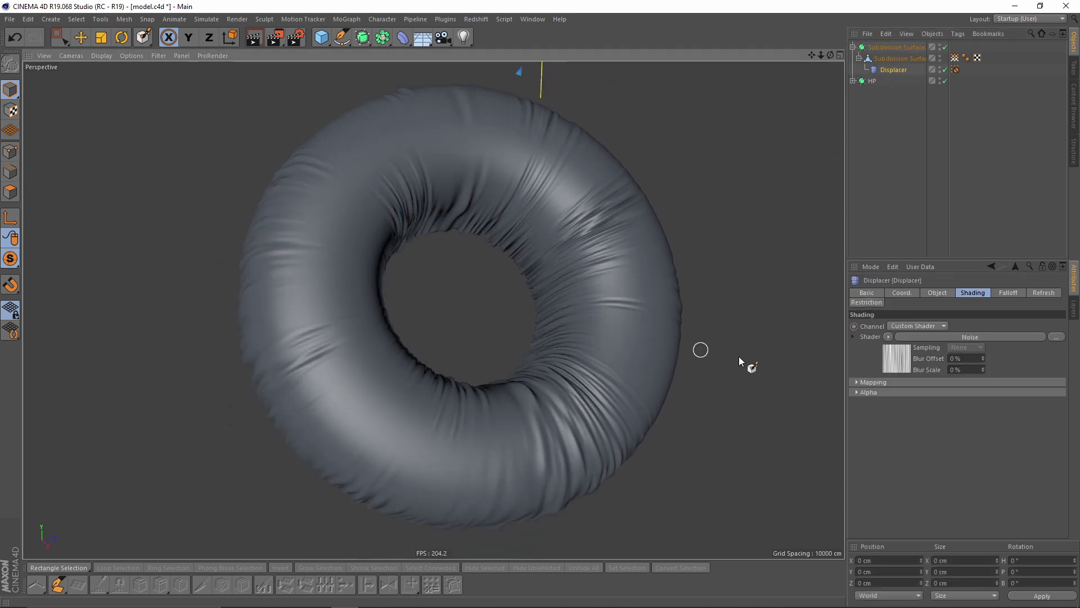
left_click(970, 337)
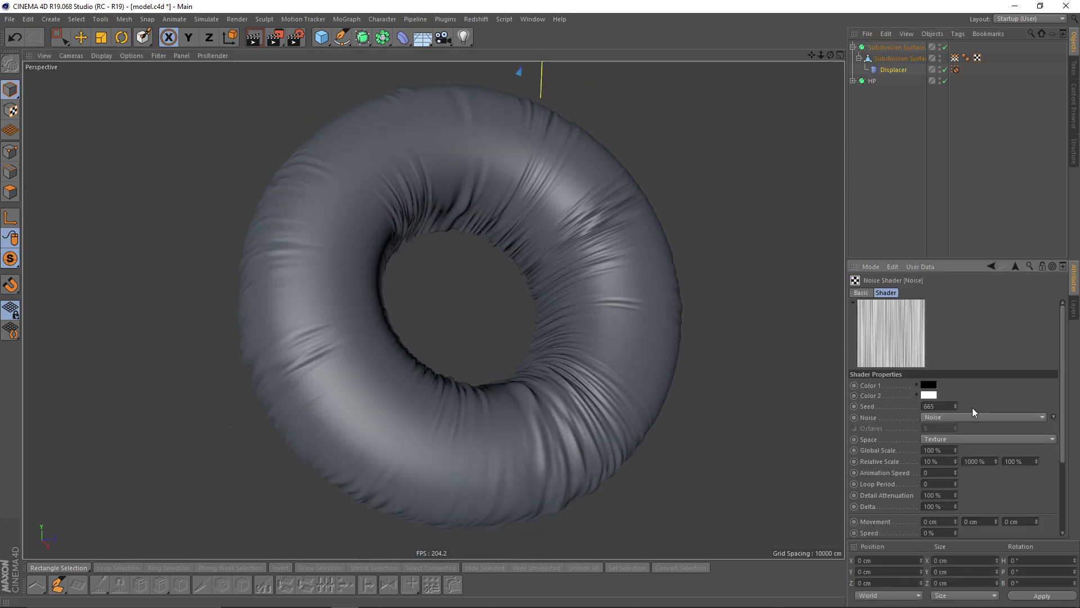
left_click(943, 450)
scroll(539, 245, "up", 12)
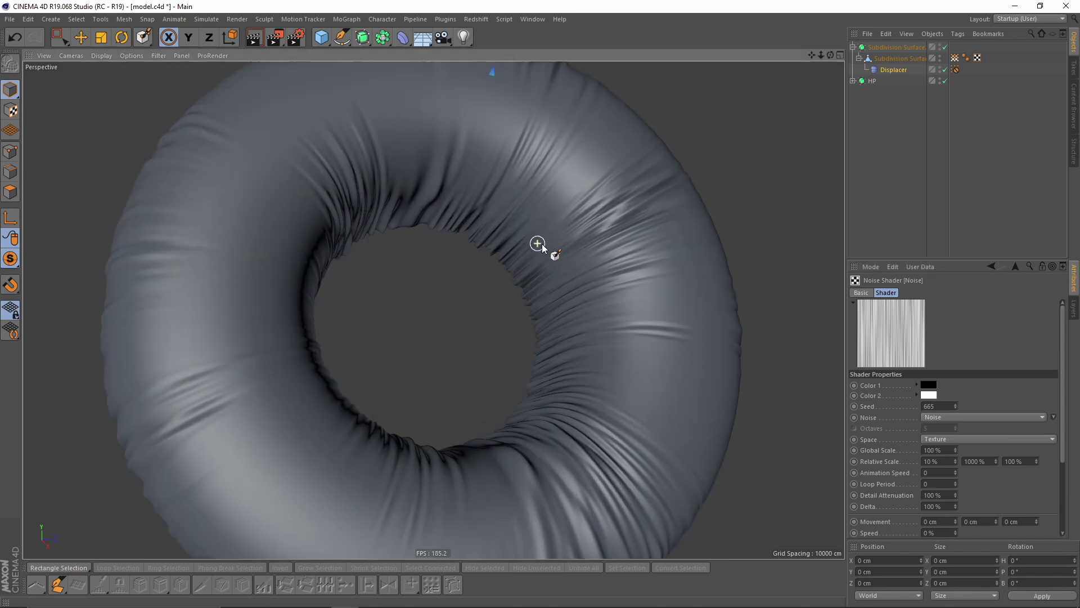
scroll(516, 269, "down", 5)
scroll(506, 277, "down", 8)
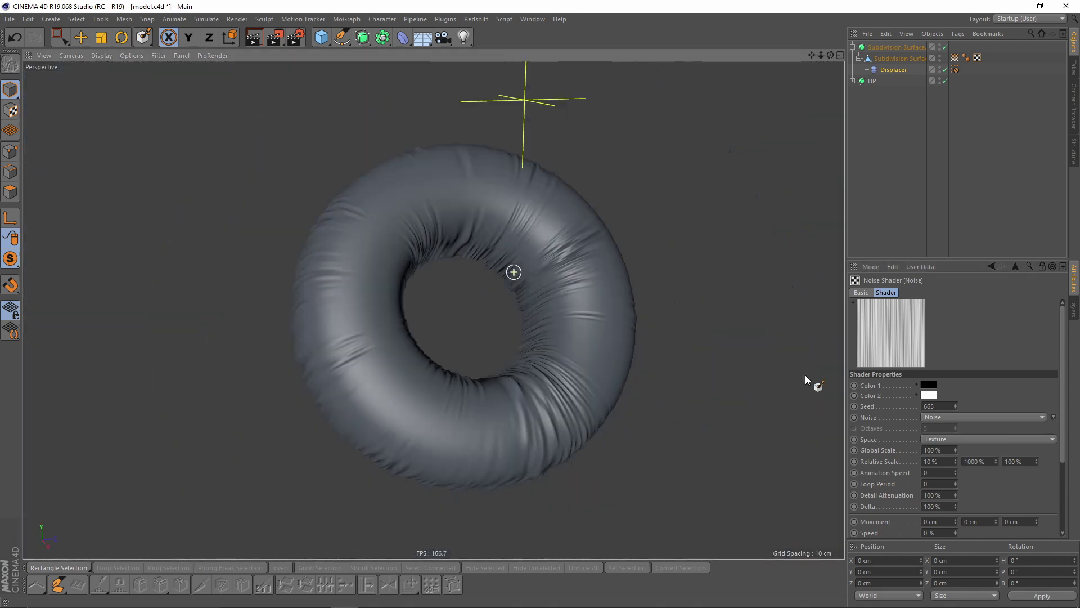
- Try a Global Scale of 250 % and then 500 % for the Displacer's noise
double_click(934, 450)
type("250")
key("Return")
left_click(946, 450)
type("500")
key("Return")
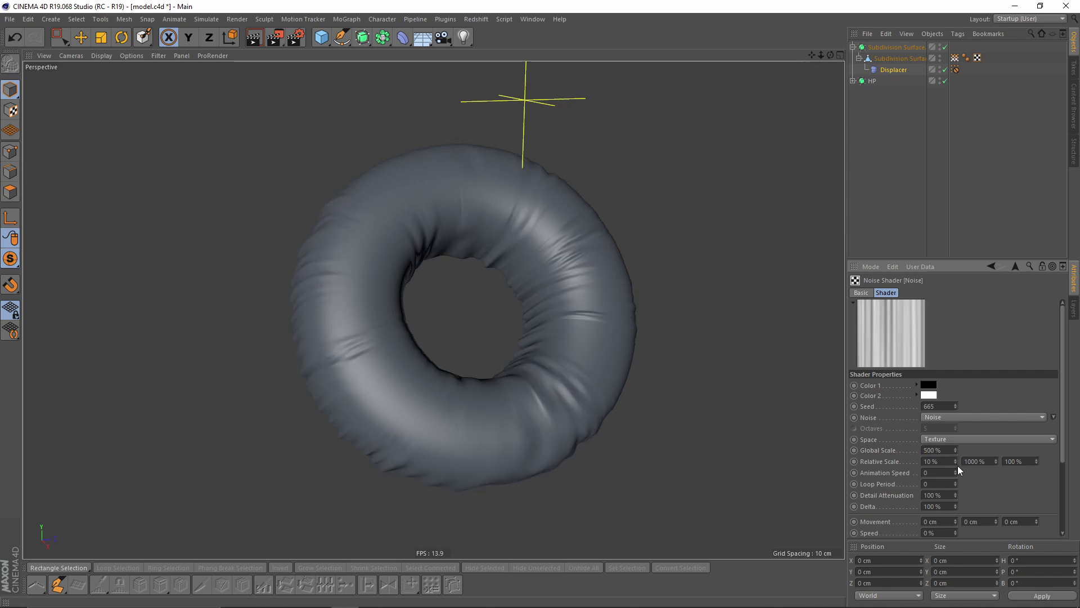
- Try a noise Global Scale of 50 %, and set it back to 100 %
left_click(937, 450)
type("50")
key("Return")
scroll(536, 249, "up", 5)
left_click_drag(536, 248, 464, 298, "alt")
double_click(935, 450)
type("100")
key("Return")
middle_click_drag(463, 298, 466, 325, "alt")
left_click_drag(485, 325, 720, 220, "alt")
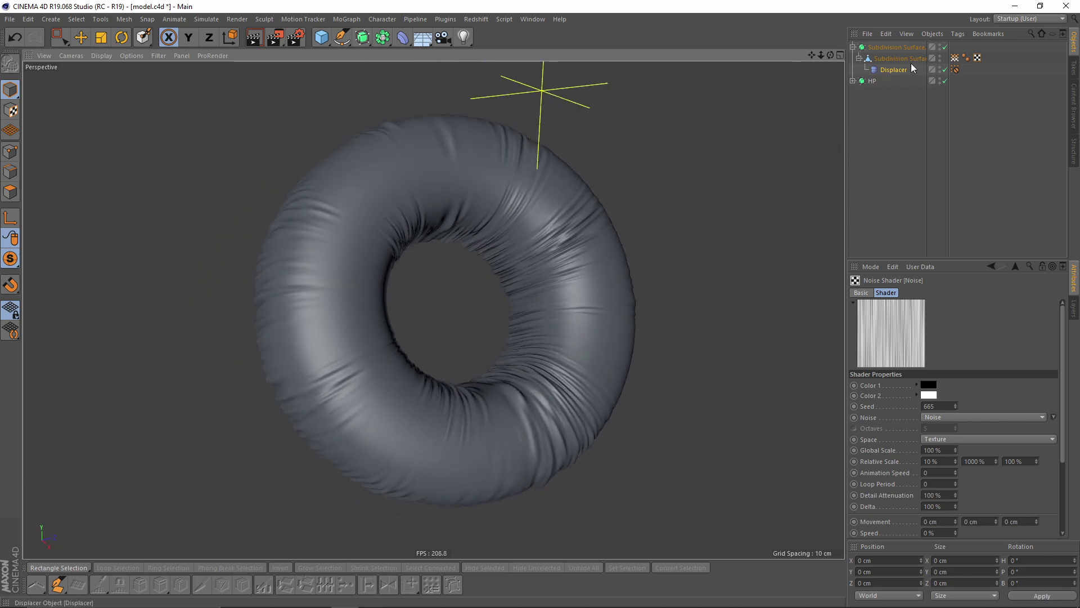
- Display the painted vertex map on the cushion and examine its weight distribution
mouse_move(571, 265)
left_mouse_down("alt")
mouse_move(579, 235)
mouse_move(561, 274)
mouse_move(569, 261)
left_mouse_up("alt")
left_click(955, 59)
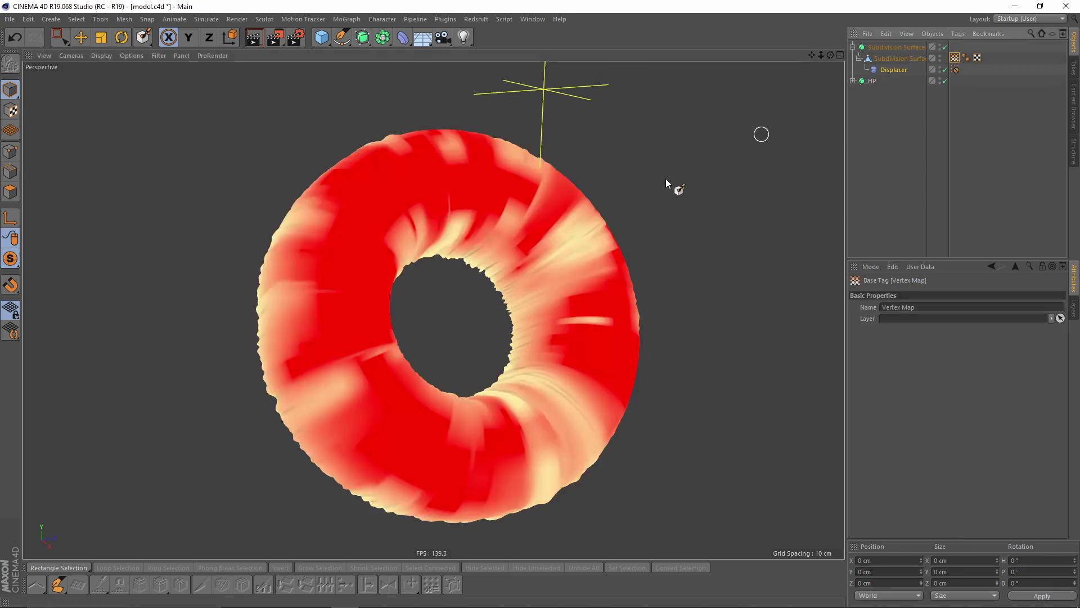
left_click_drag(576, 218, 473, 248, "alt")
left_click_drag(494, 289, 675, 254, "alt")
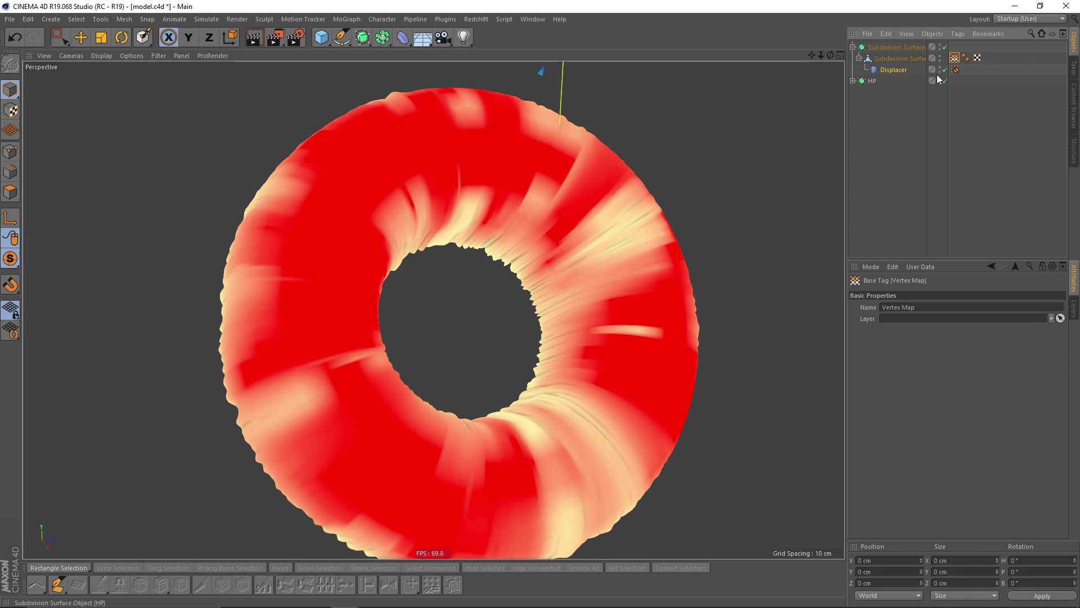
- Hide the vertex map display and examine which map the Displacer's Restriction tag uses to limit the wrinkles
left_click(916, 91)
left_click(900, 71)
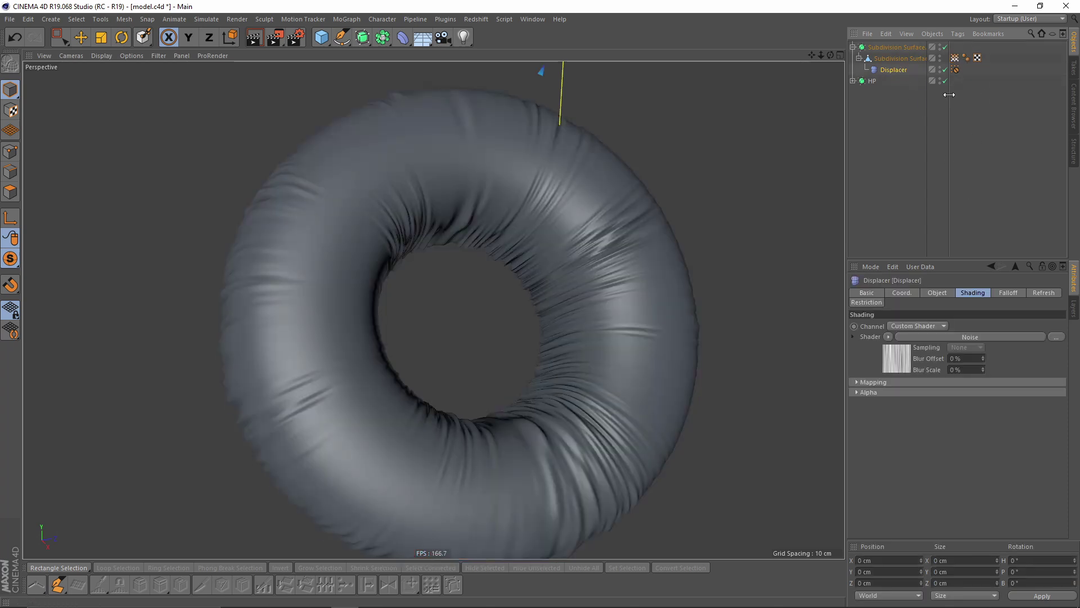
left_click(955, 69)
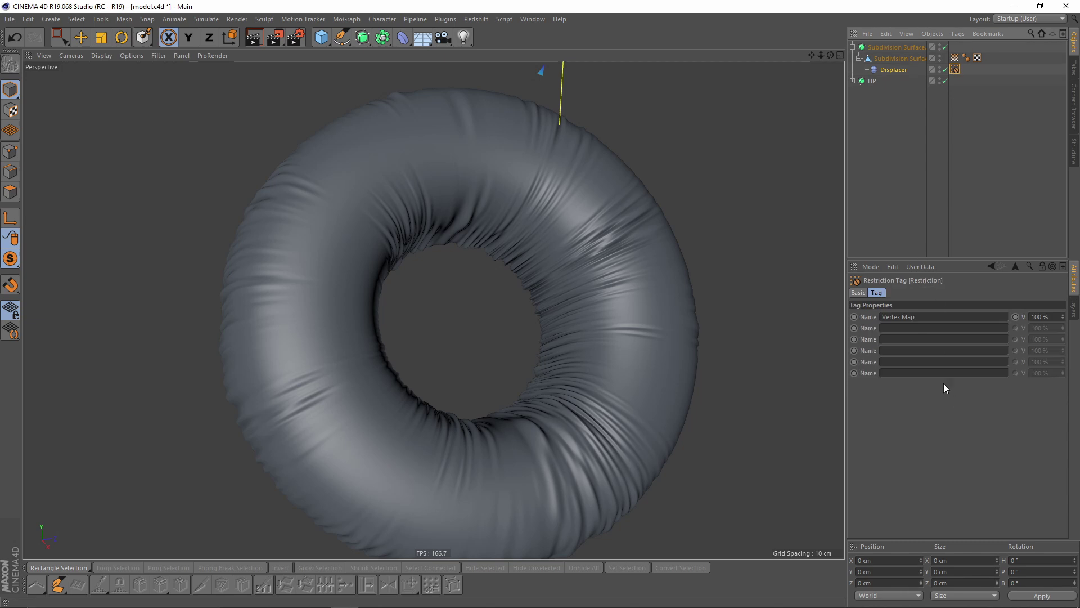
left_click(953, 187)
mouse_move(554, 243)
left_mouse_down("alt")
mouse_move(523, 254)
mouse_move(569, 249)
mouse_move(590, 282)
mouse_move(618, 254)
left_mouse_up("alt")
- Try a lower Strength for the Displacer and set it back to 100 %
left_click(875, 70)
left_click(937, 294)
left_click_drag(610, 290, 585, 303, "alt")
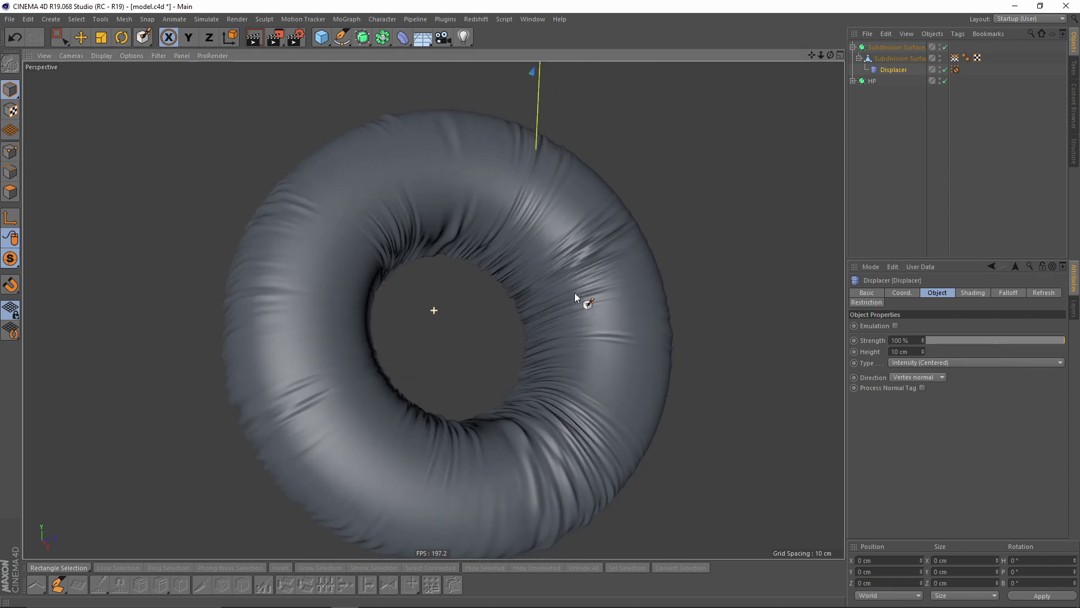
left_click_drag(1058, 341, 1016, 342)
left_click_drag(585, 289, 489, 352, "alt")
left_click_drag(1032, 341, 1066, 340)
left_click_drag(506, 320, 522, 279, "alt")
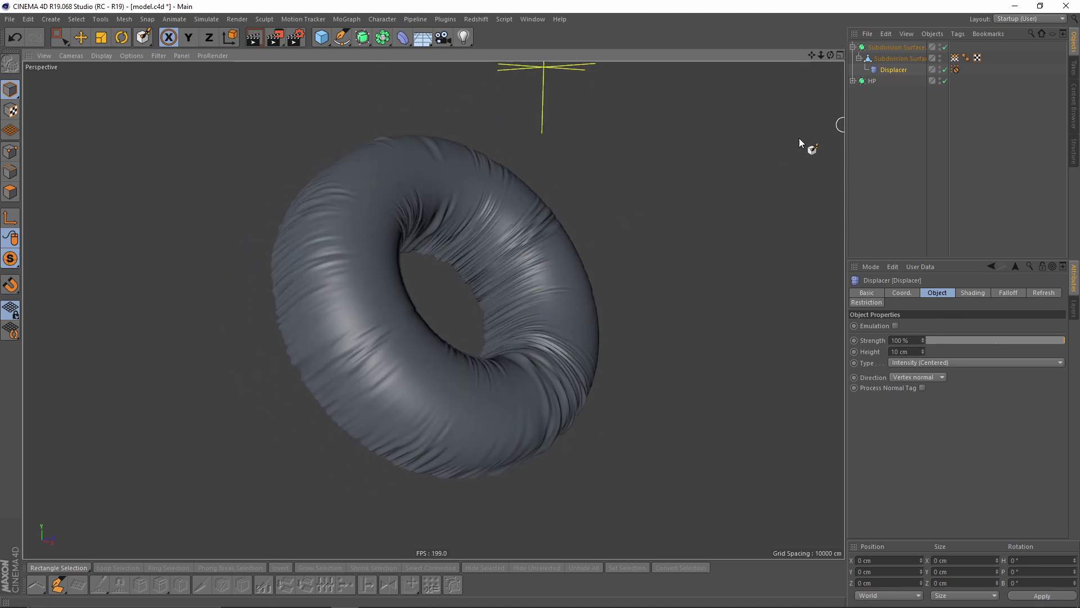
- Leave solo view to show the complete headphones and scale the ear cushion down to about 315 cm across
left_click_drag(10, 266, 55, 274)
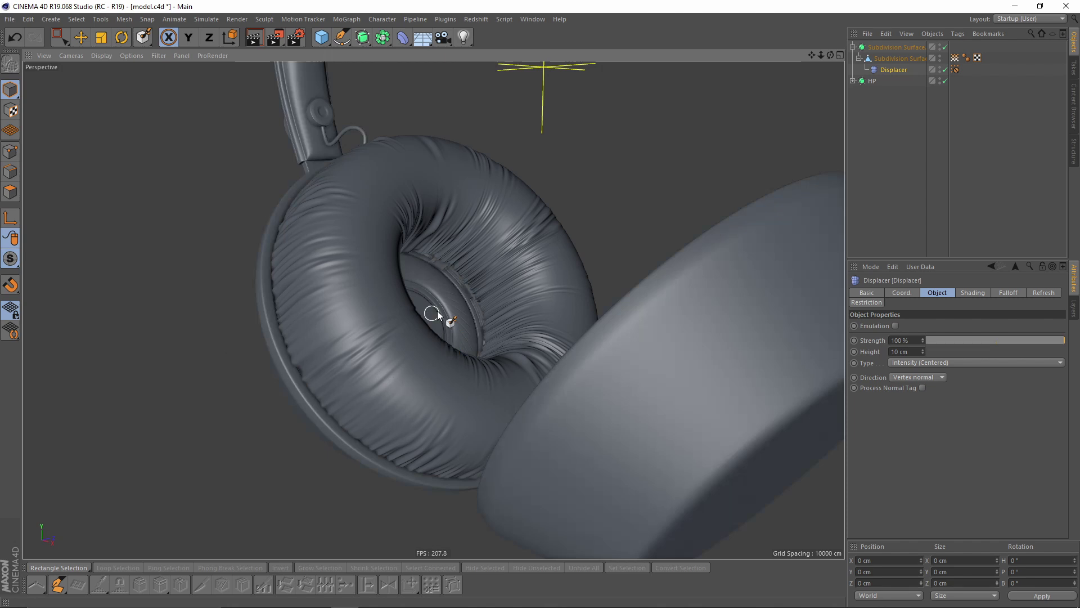
left_click_drag(435, 314, 780, 161, "alt")
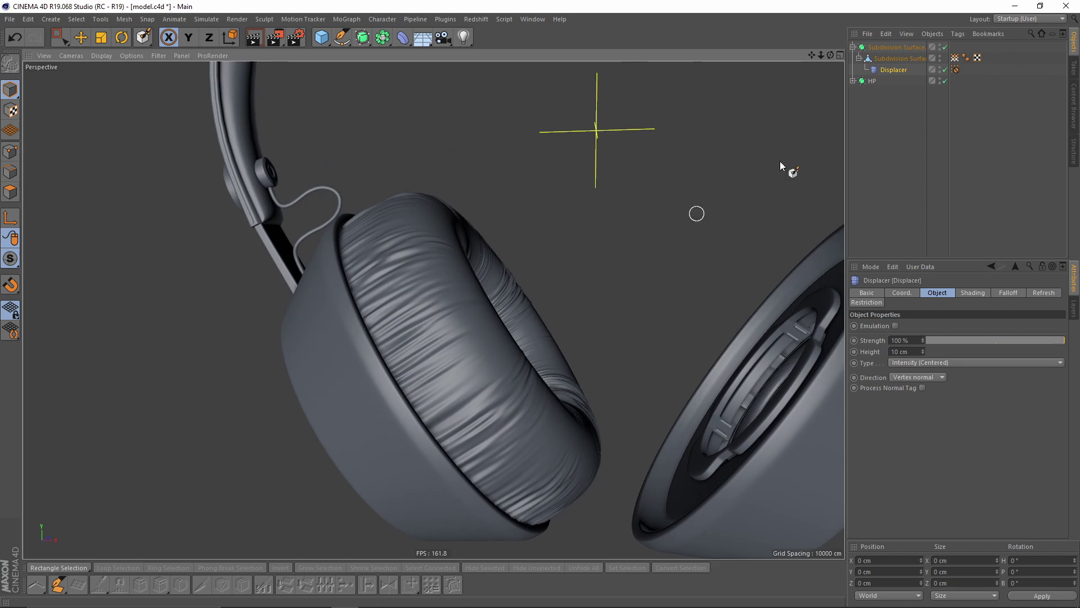
left_click(885, 56)
key("r")
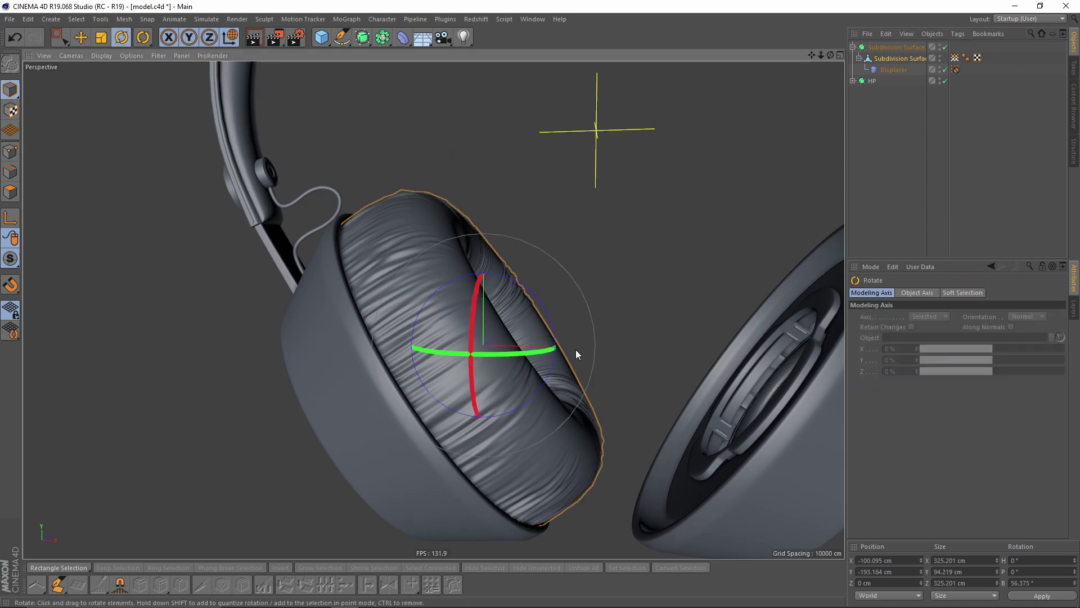
key("t")
left_click_drag(652, 351, 619, 340)
- Move the cushion deeper into the ear cup and scale it up to about 324 cm across
key("e")
left_click_drag(572, 288, 395, 368)
scroll(395, 368, "up", 3)
key("t")
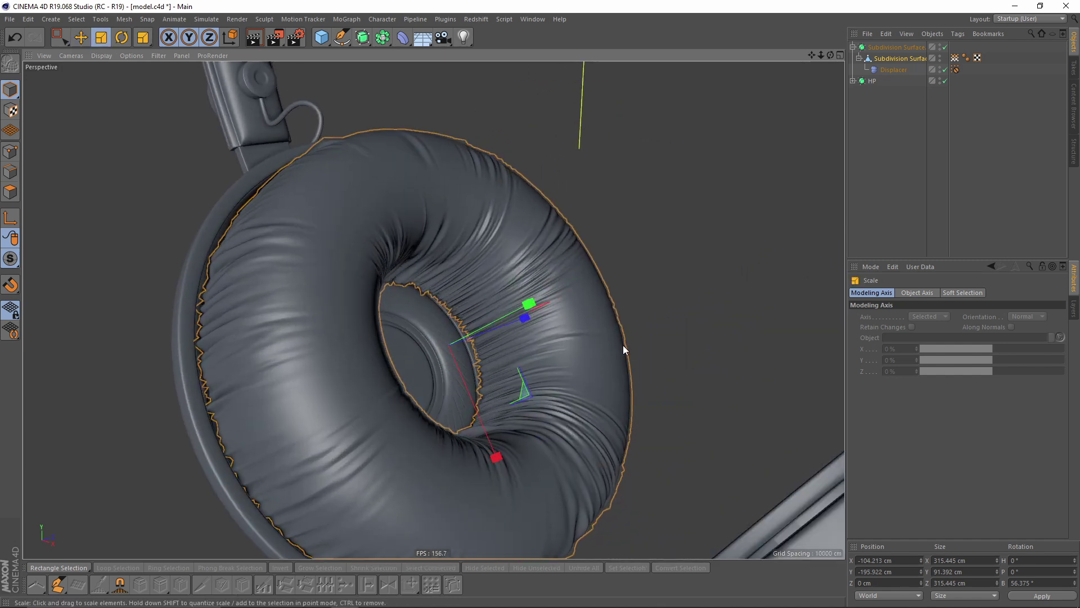
left_click_drag(624, 346, 640, 347)
left_click(931, 208)
- Place the cushion in the Null under HP's Symmetry to mirror it, and delete the emptied Subdivision Surface object
scroll(544, 251, "down", 3)
left_click_drag(470, 261, 566, 260, "alt")
middle_click_drag(566, 260, 424, 312, "alt")
left_click(853, 80)
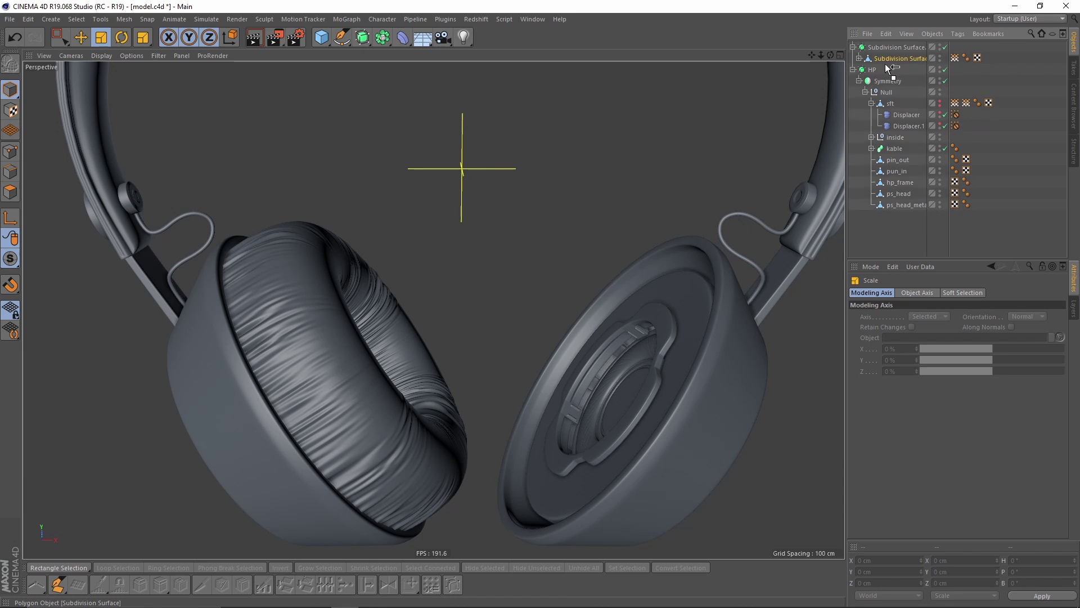
left_click(881, 46)
left_click_drag(885, 65, 875, 97)
key("Delete")
left_click(1028, 188)
scroll(563, 296, "down", 5)
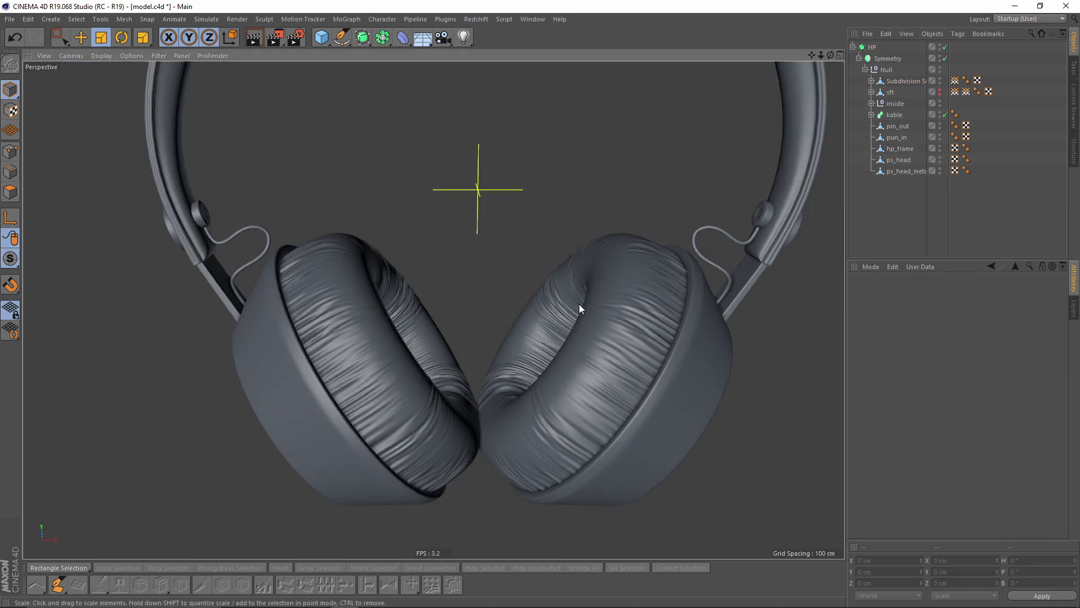
- Select the cushion mesh in the Symmetry hierarchy and switch to polygon mode to examine its geometry
scroll(497, 318, "up", 4)
mouse_move(578, 292)
left_mouse_down("alt")
mouse_move(541, 297)
mouse_move(565, 302)
left_mouse_up("alt")
left_click(872, 81)
left_click(891, 82)
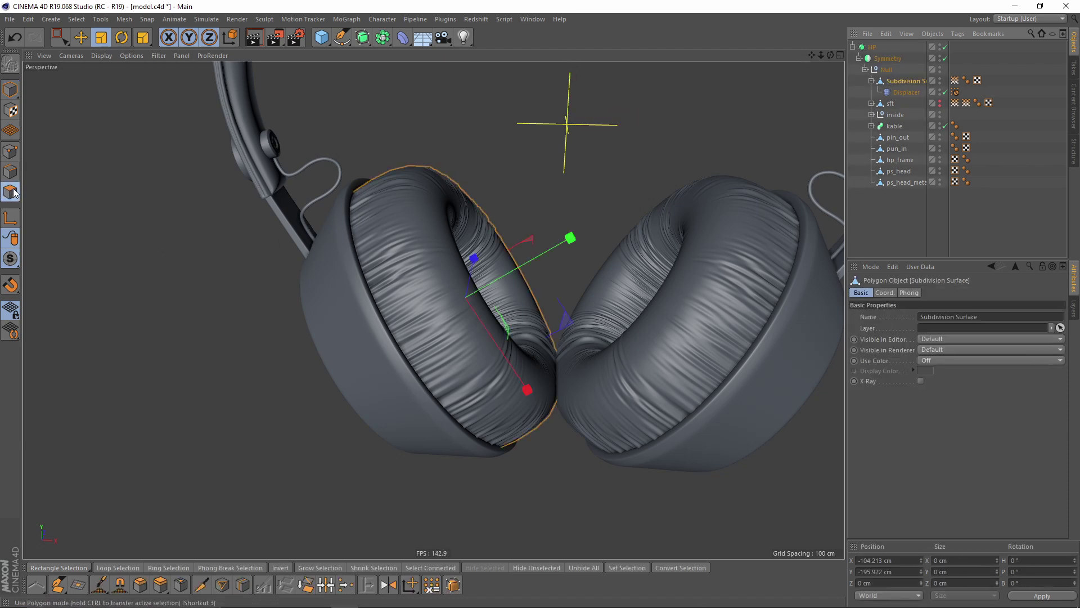
left_click(10, 192)
left_click_drag(422, 313, 606, 291, "alt")
key("q")
left_click(921, 226)
- Examine both mirrored cushions and their dense polygon mesh from several angles
left_click_drag(545, 258, 419, 371, "alt")
right_click_drag(536, 401, 555, 346, "alt")
left_click_drag(555, 346, 495, 360, "alt")
middle_click_drag(495, 360, 437, 354, "alt")
right_click_drag(436, 355, 474, 356, "alt")
left_click_drag(421, 368, 489, 344, "alt")
left_click(357, 359)
scroll(349, 372, "up", 2)
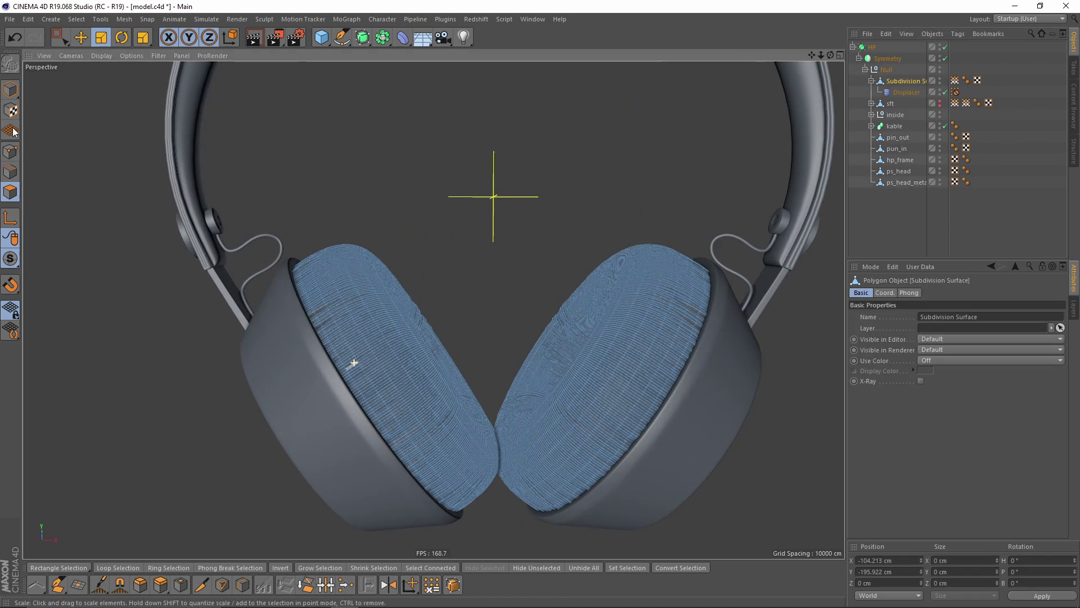
- Return to model mode and flatten the cushion along its Y axis to about 80 cm thick so the mirrored cushions stop colliding
scroll(476, 360, "up", 2)
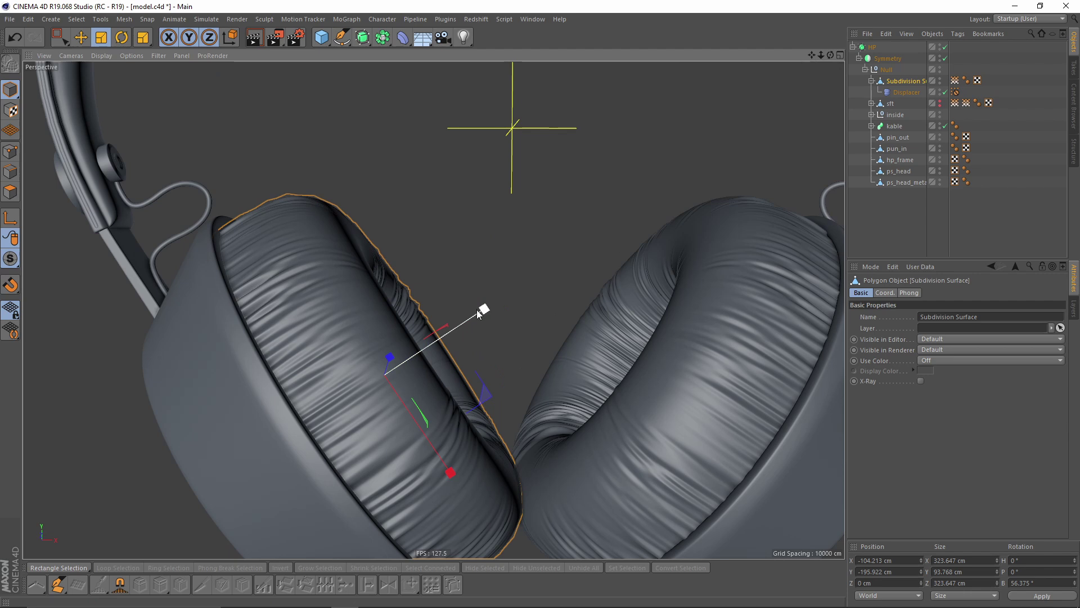
left_click_drag(483, 313, 471, 339, "alt")
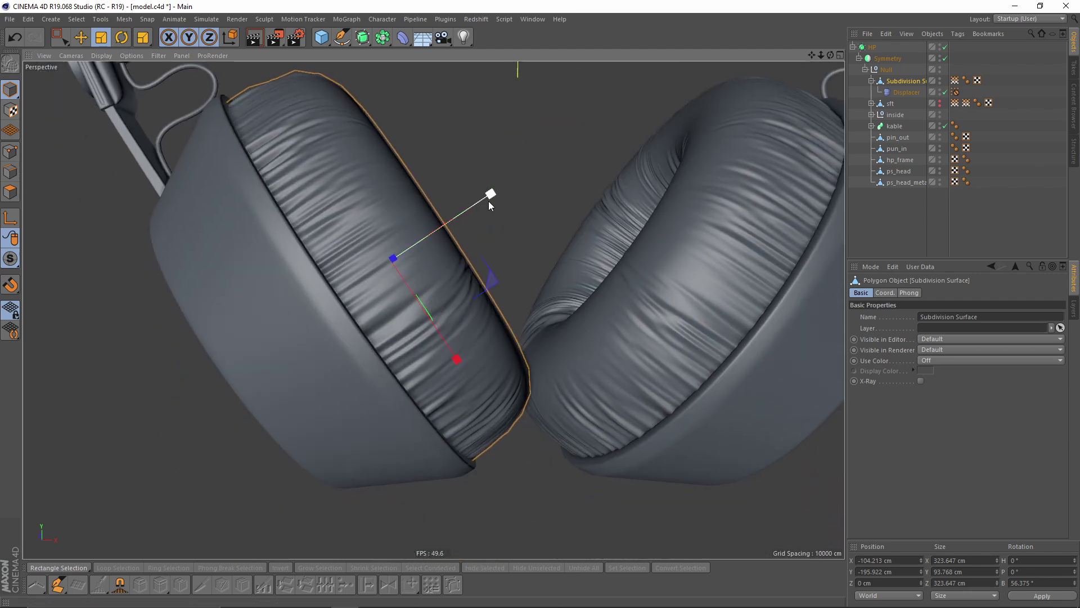
left_click_drag(484, 207, 449, 246)
left_click_drag(387, 272, 476, 292, "alt")
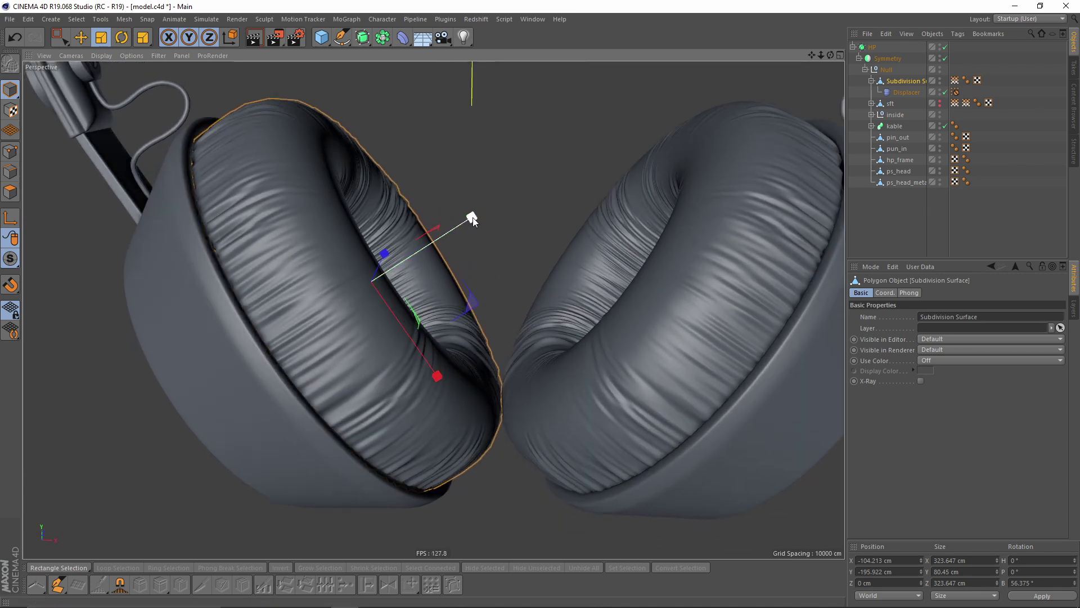
left_click_drag(473, 218, 469, 219)
left_click_drag(432, 311, 731, 252, "alt")
left_click(933, 211)
scroll(444, 280, "down", 3)
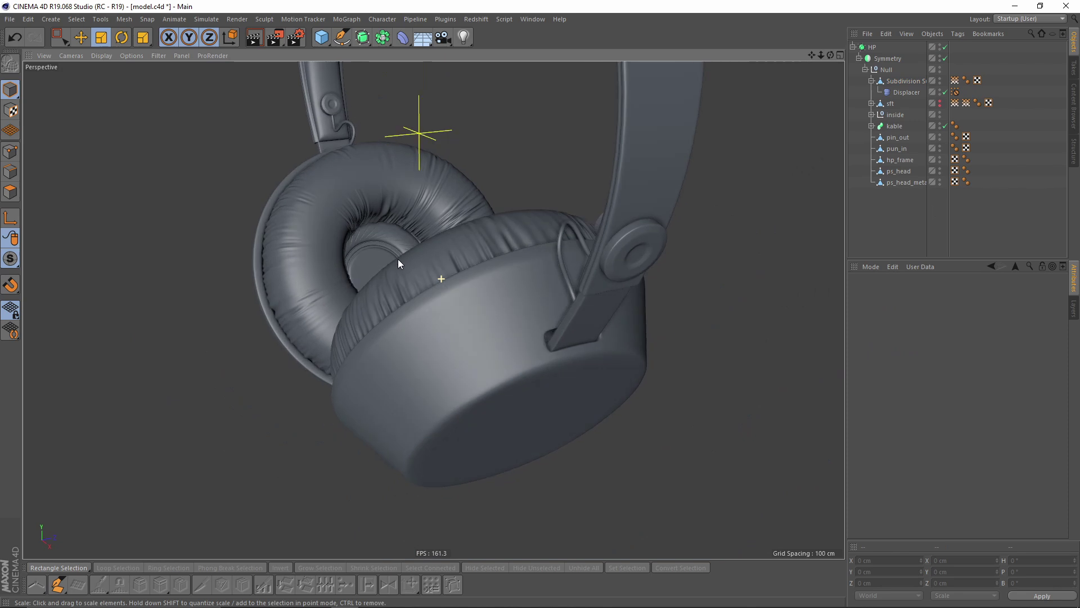